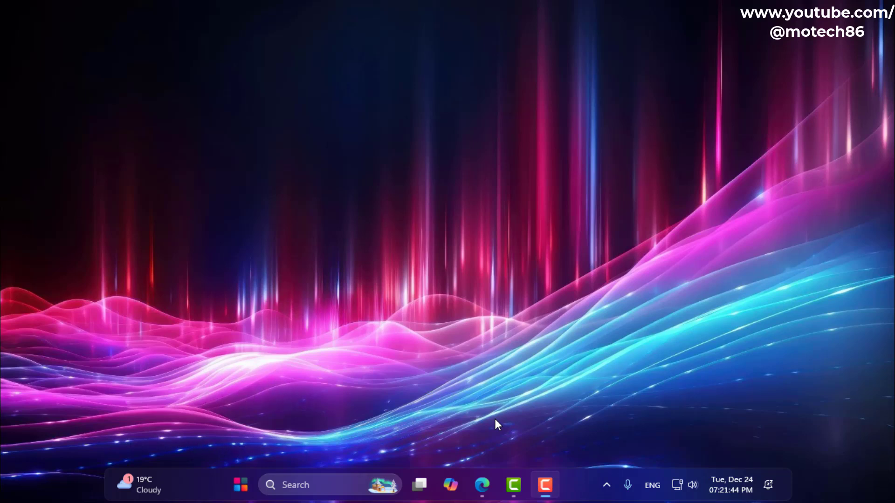
Open Task Manager to check the CPU and memory usage of the running processes, and close it
left_click(215, 486)
right_click(214, 484)
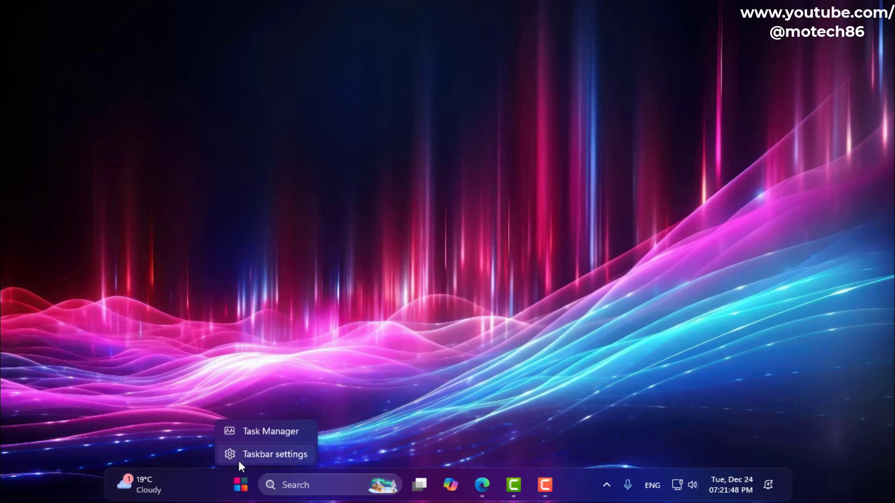
left_click(258, 427)
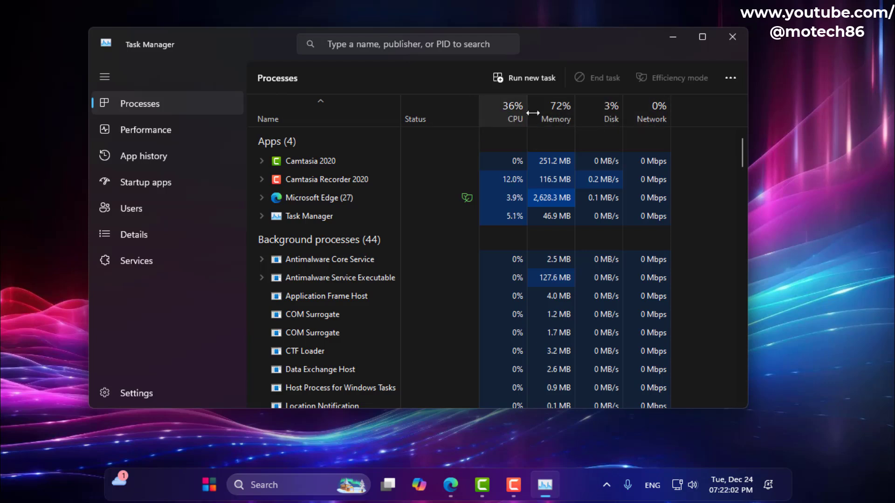
left_click(731, 36)
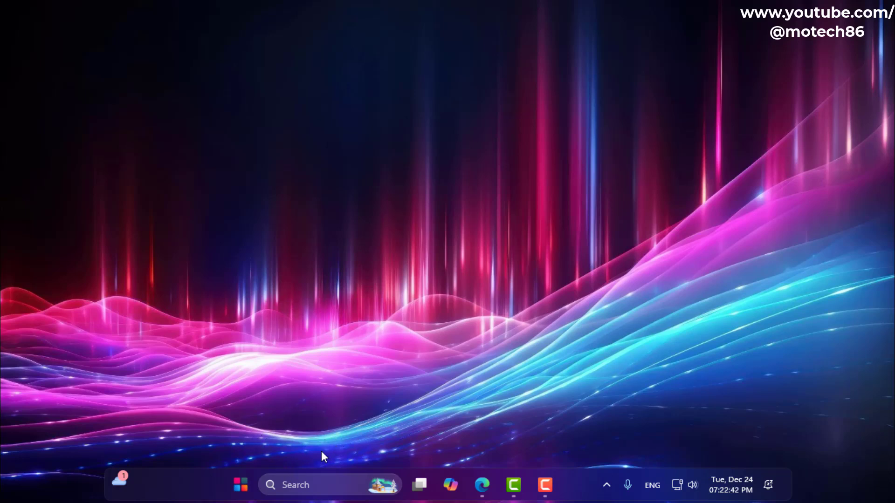
Search Windows for "ser", open the Services console and move its window toward the middle of the desktop
left_click(299, 480)
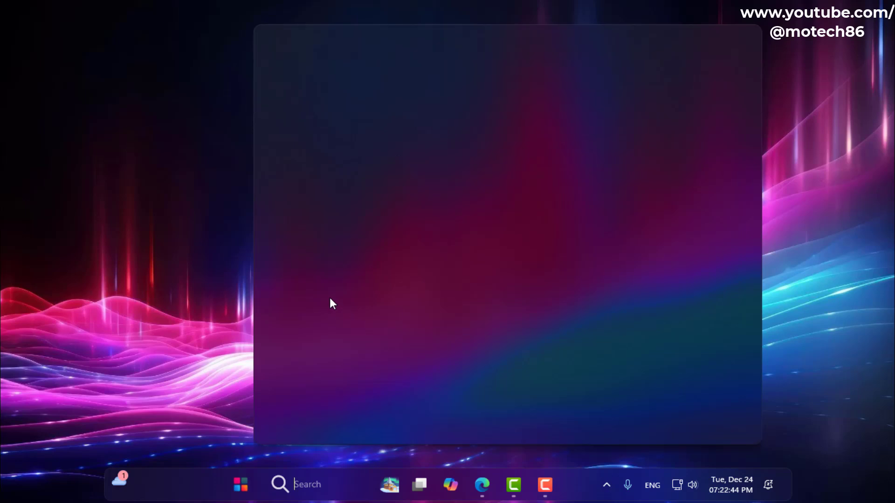
type("sev")
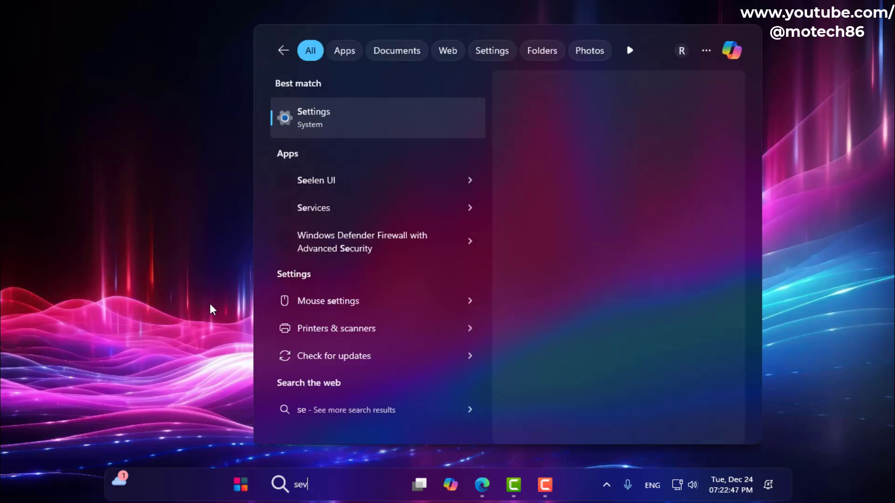
key("BackSpace")
type("r")
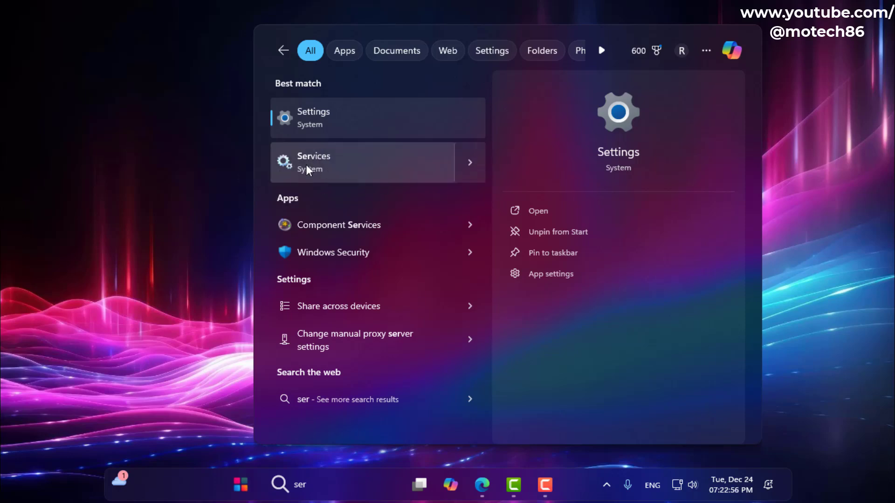
left_click(223, 235)
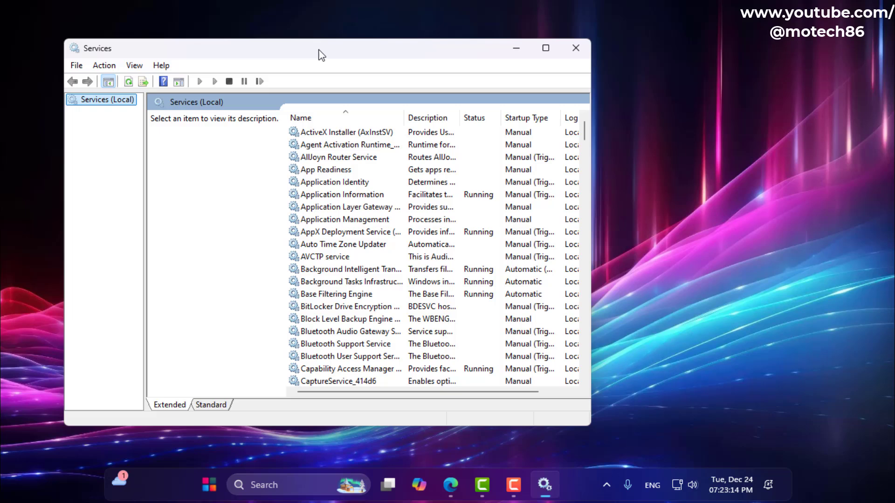
left_click_drag(320, 54, 416, 40)
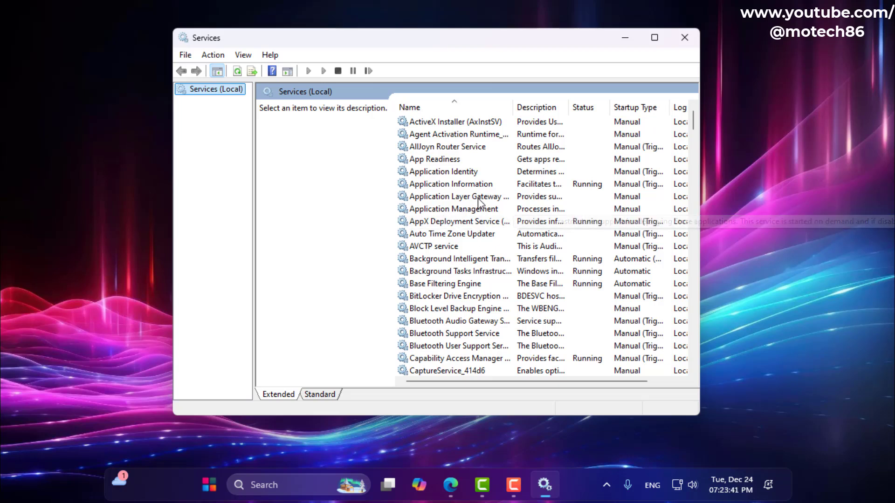
Set the startup type of the Connected User Experiences and Telemetry service to Disabled and stop the service, applying the change
left_click(425, 198)
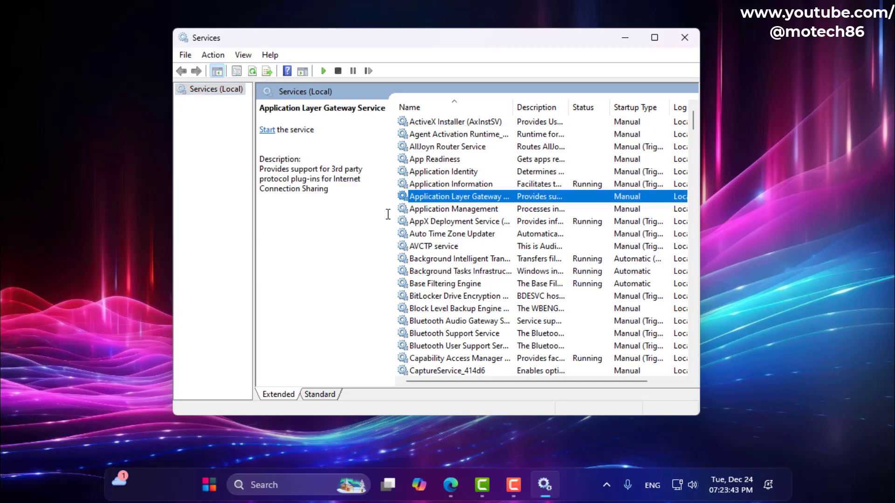
key("c")
scroll(464, 239, "down", 5)
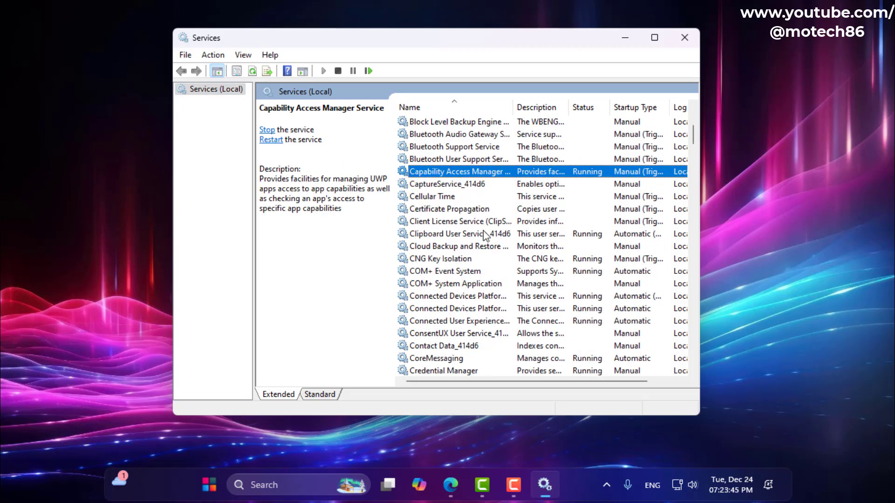
scroll(467, 242, "down", 2)
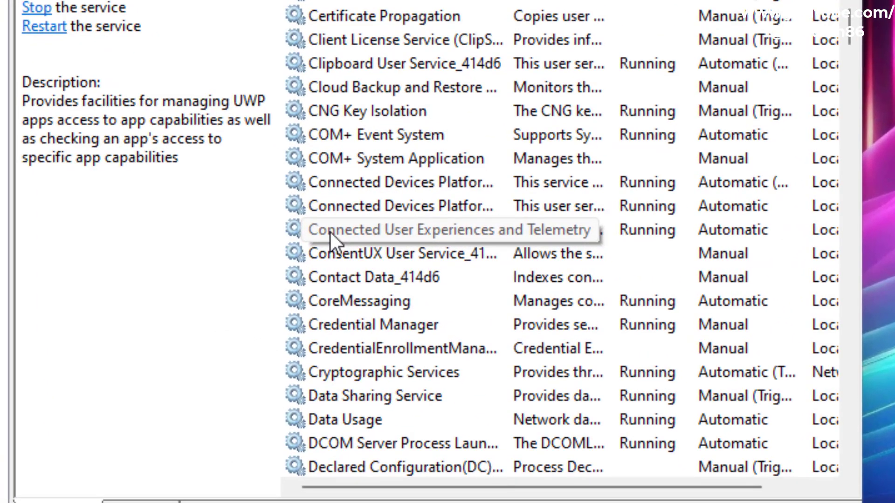
right_click(344, 229)
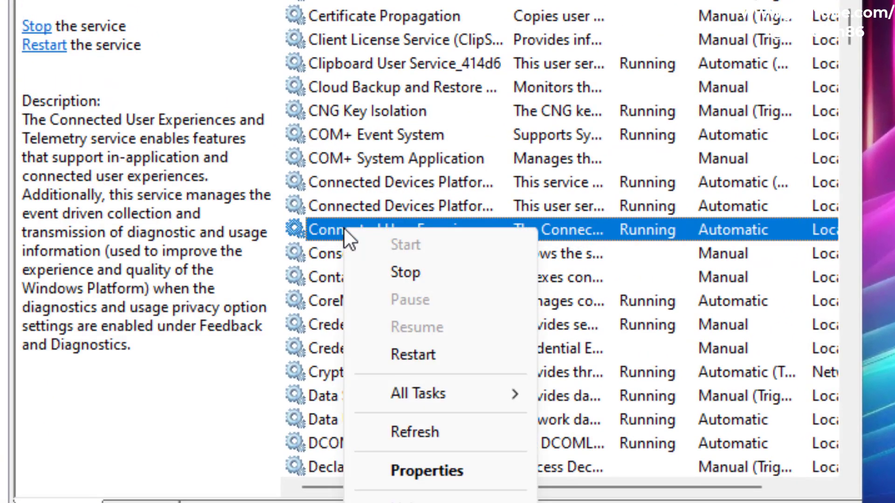
left_click(436, 472)
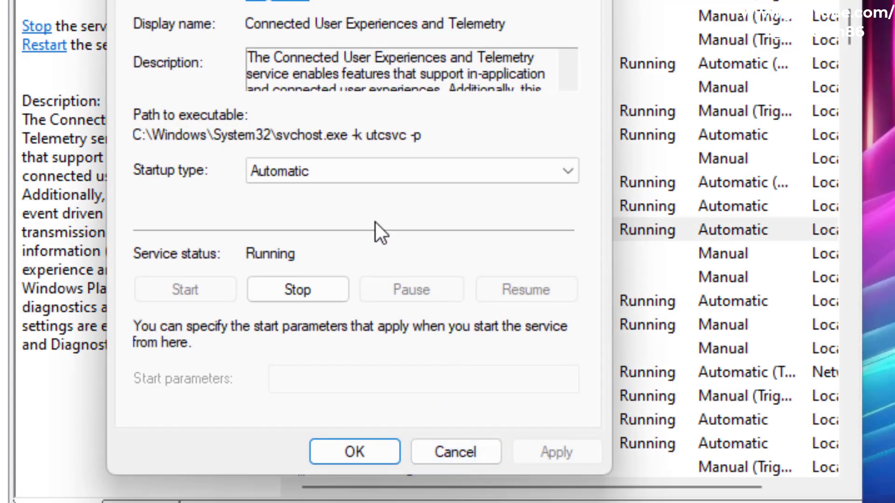
left_click(278, 171)
left_click(290, 244)
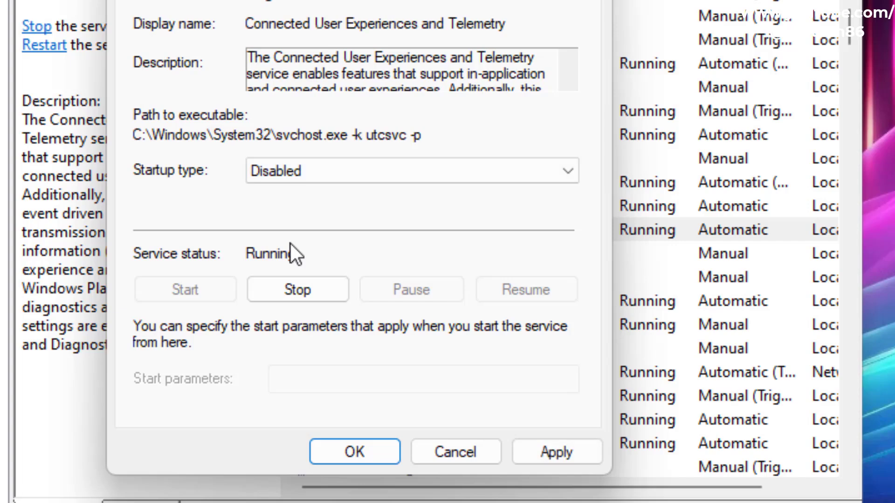
left_click(298, 286)
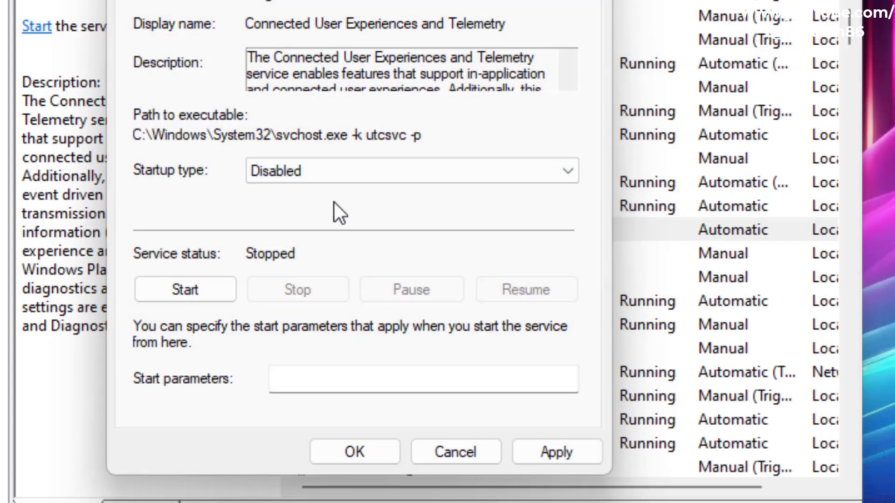
left_click(544, 458)
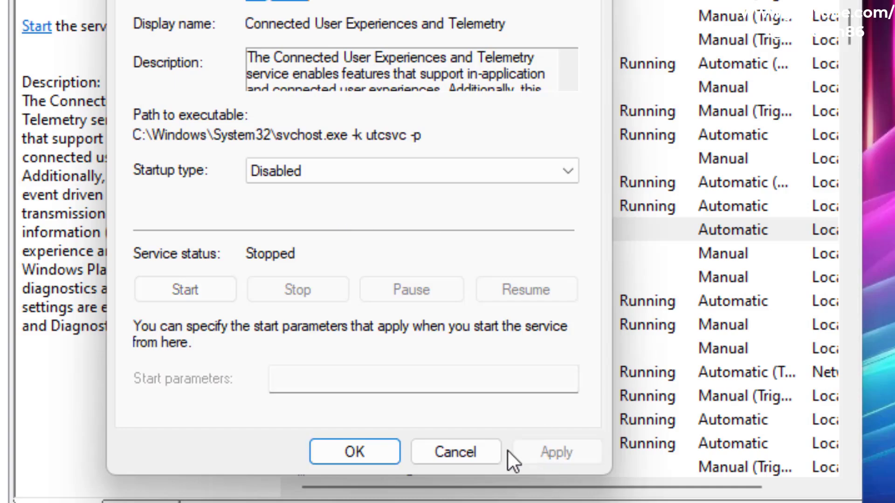
left_click(351, 456)
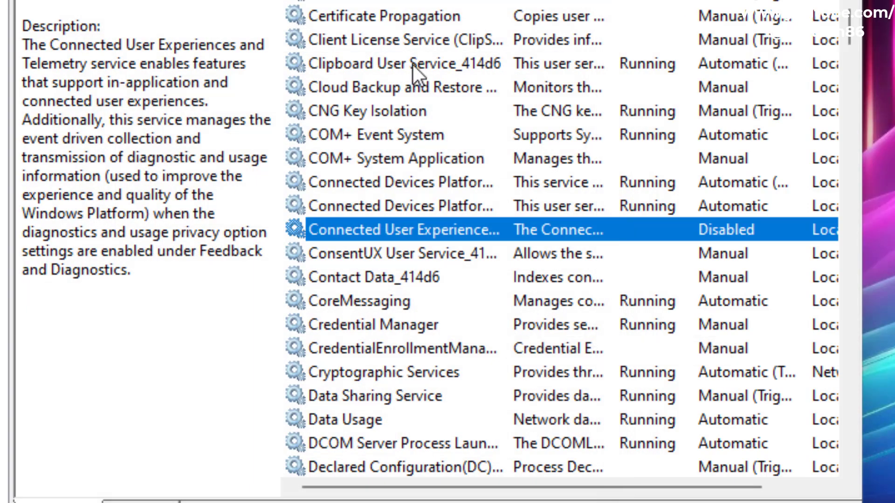
Set the SysMain service's startup type to Disabled and stop the service, applying the change
left_click(361, 165)
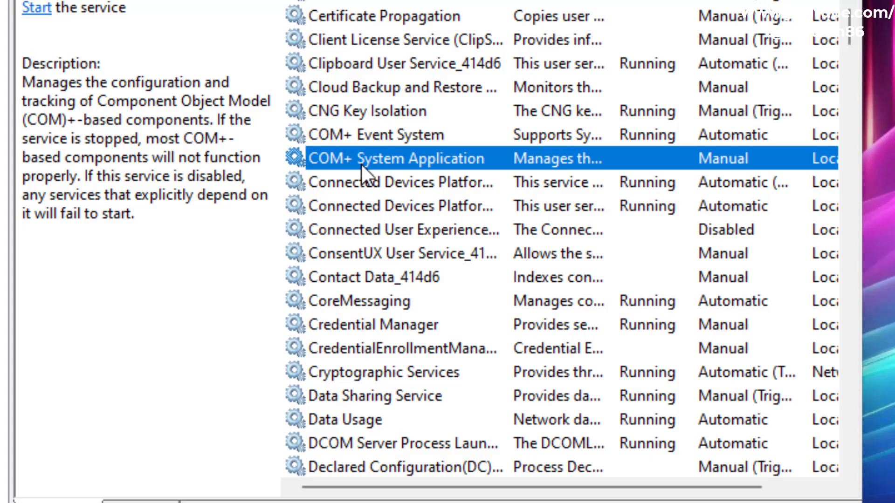
key("s")
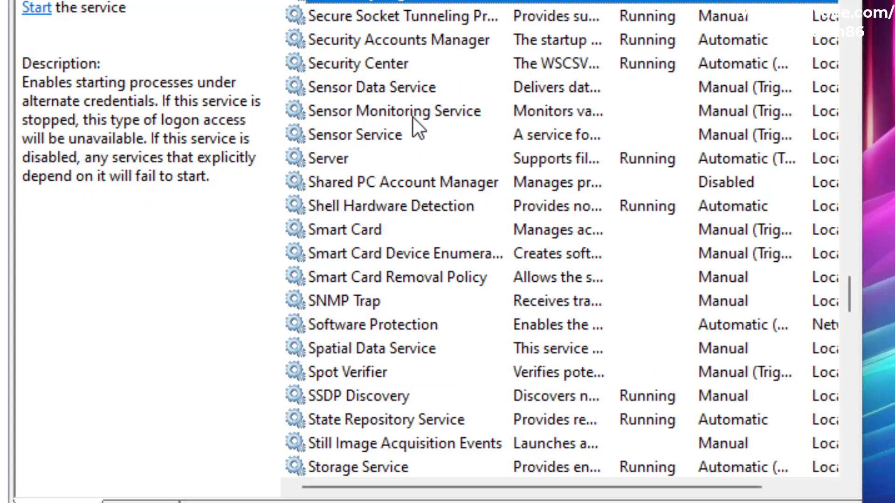
scroll(413, 140, "down", 5)
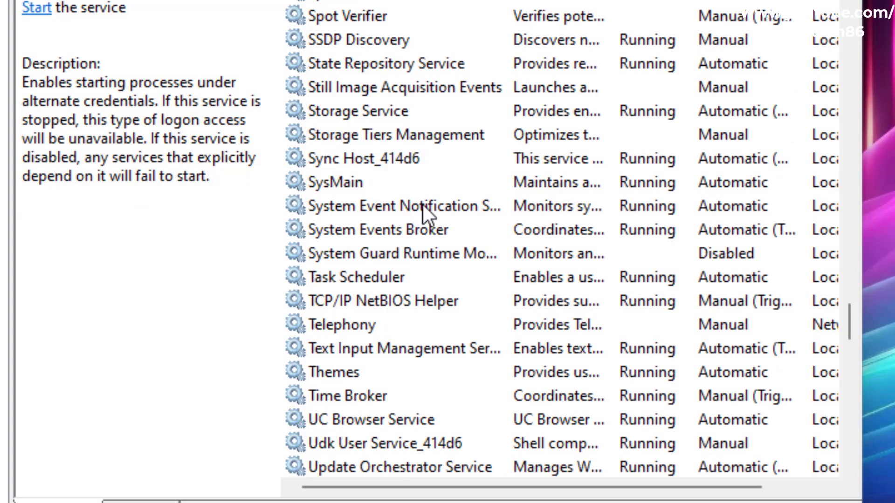
left_click(336, 183)
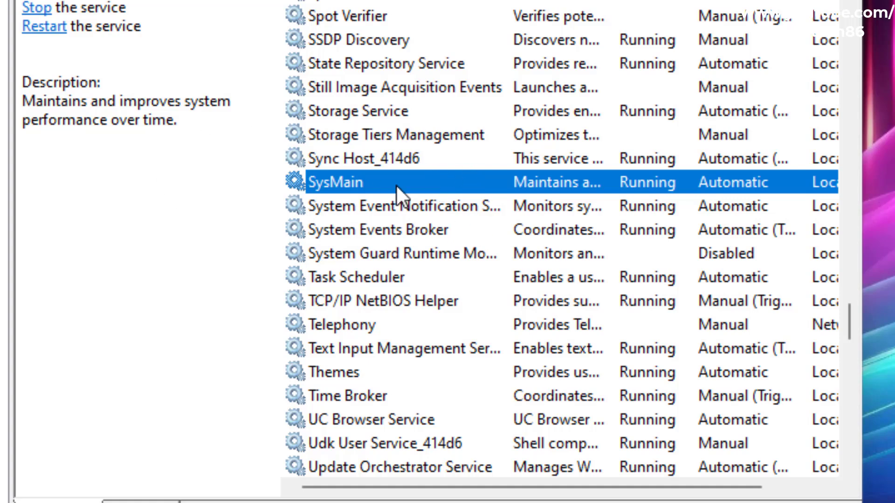
right_click(340, 186)
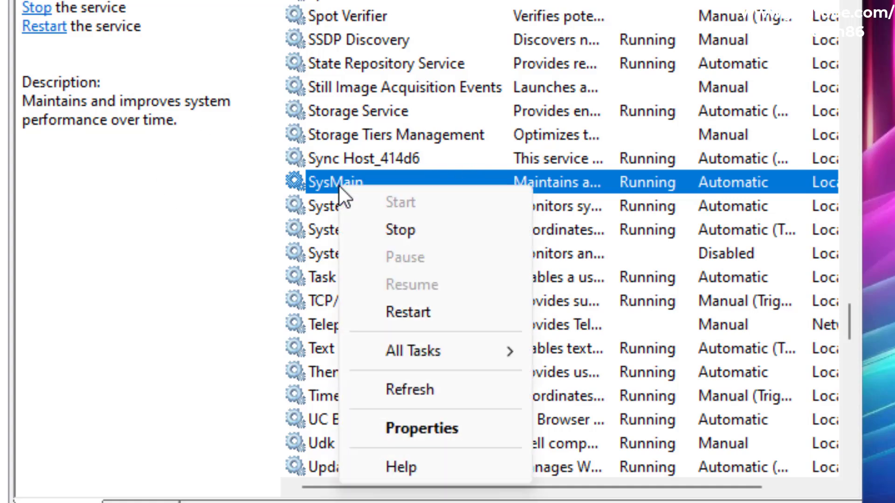
left_click(421, 434)
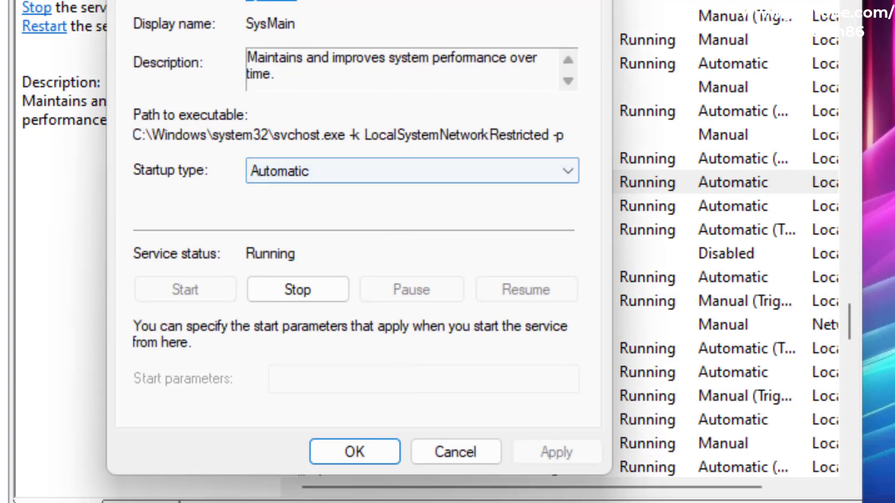
left_click(309, 166)
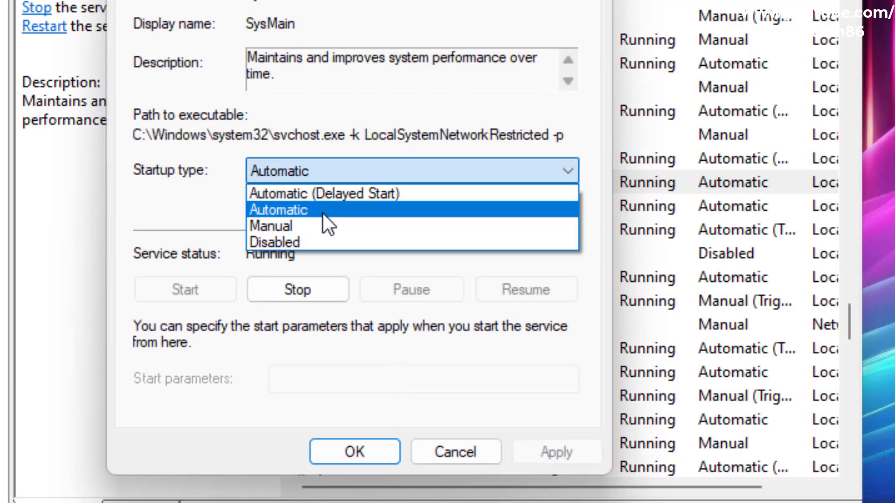
left_click(322, 244)
left_click(298, 282)
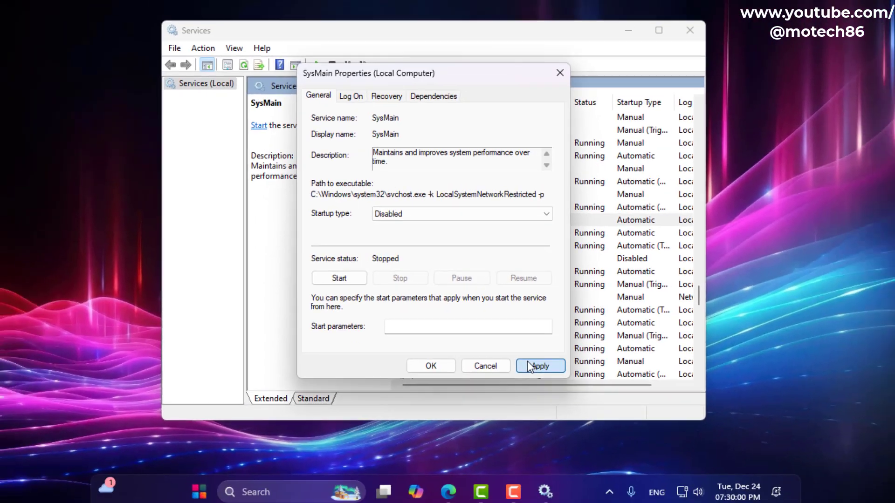
left_click(557, 452)
left_click(433, 363)
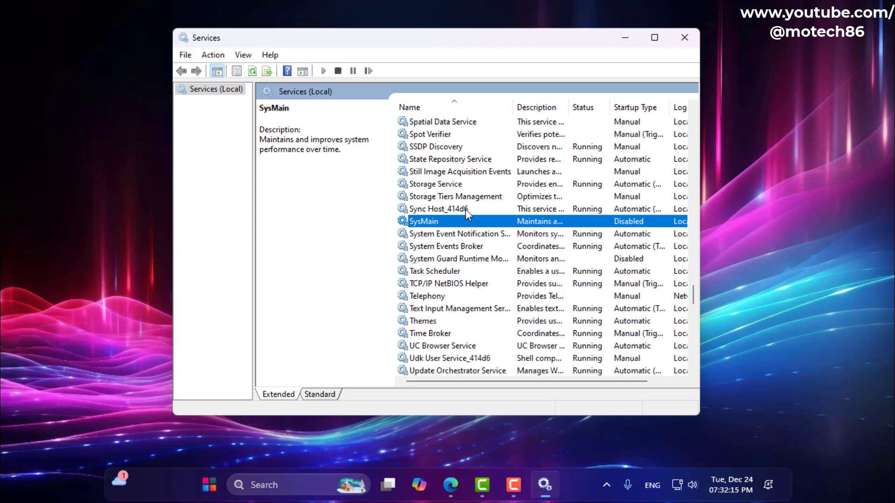
Set the Windows Search service's startup type to Disabled and stop the service, applying the change
left_click(431, 234)
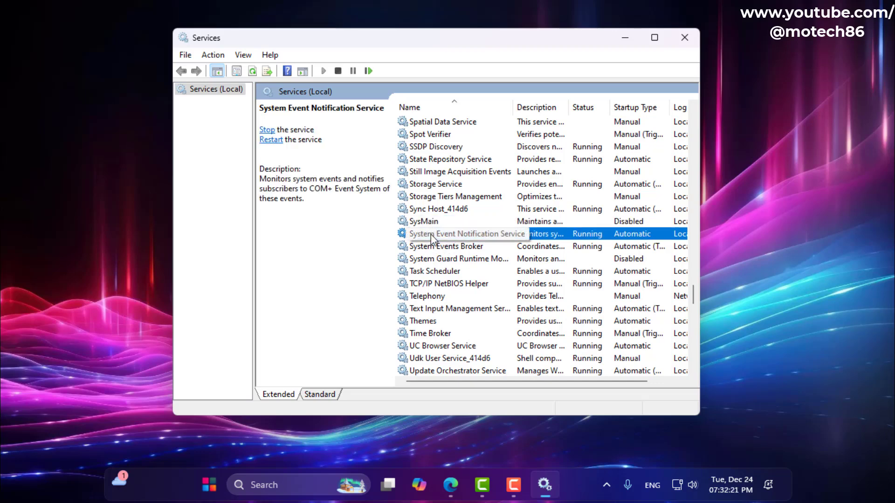
key("w")
scroll(445, 240, "down", 5)
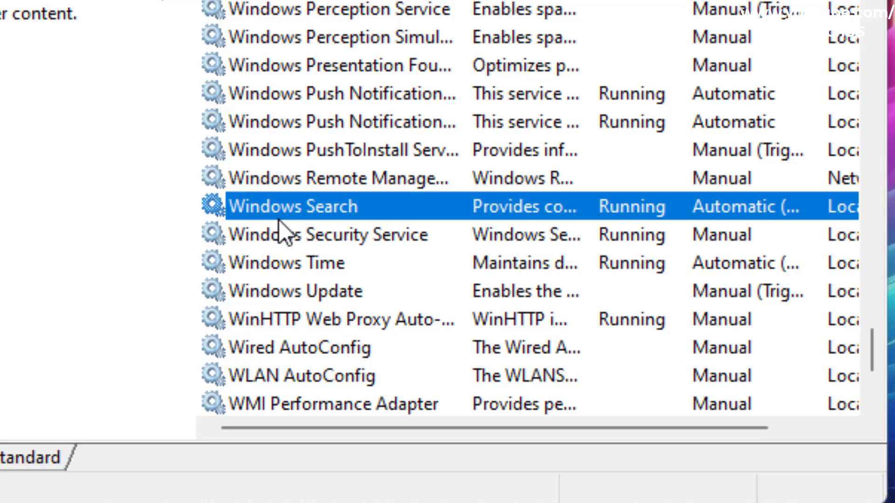
right_click(274, 207)
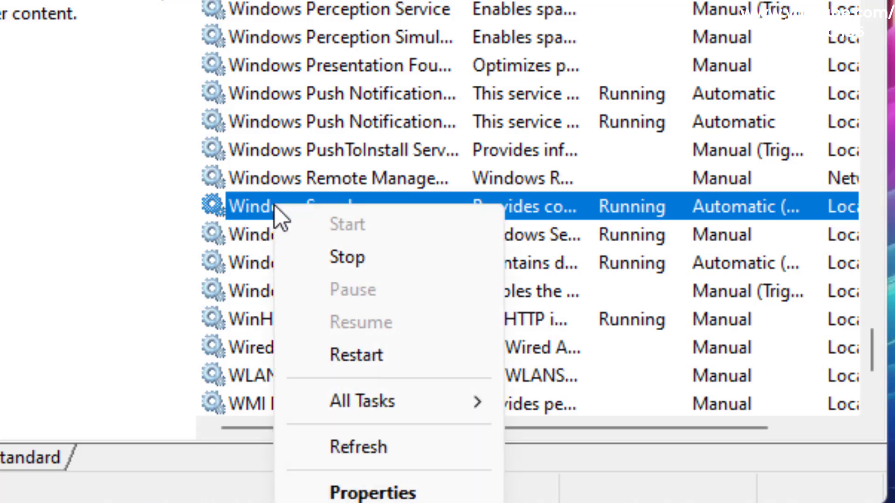
left_click(373, 493)
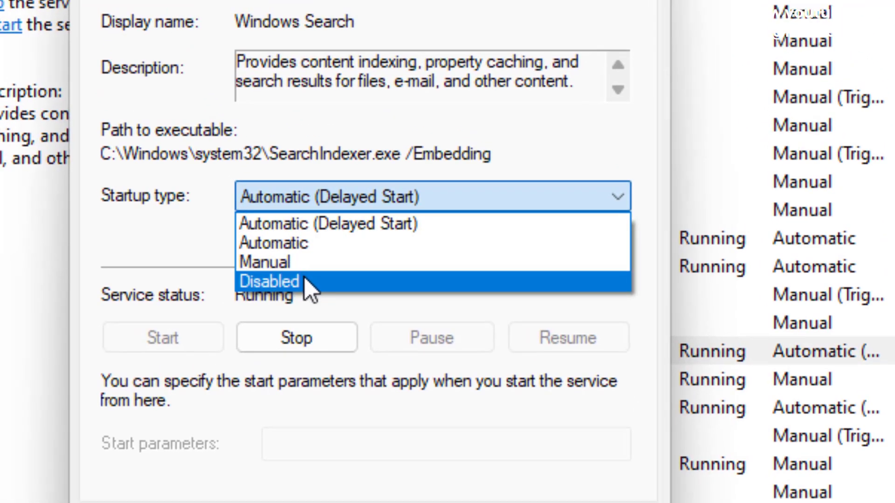
left_click(306, 280)
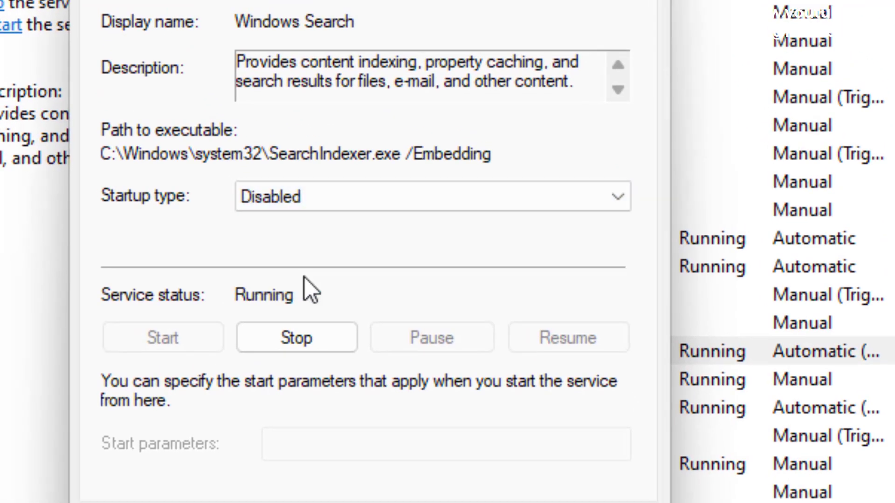
left_click(314, 329)
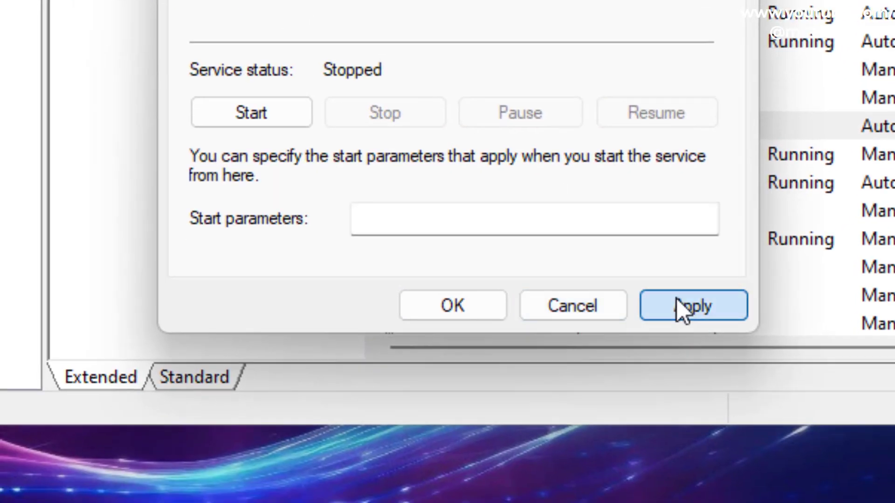
left_click(675, 297)
left_click(422, 313)
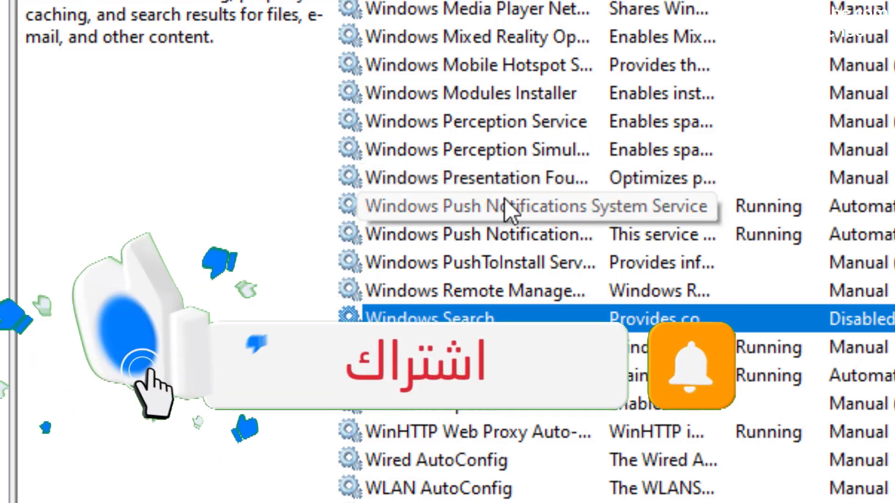
Set the Print Spooler service's startup type to Disabled and stop the service, applying the change and closing the Services console
key("p")
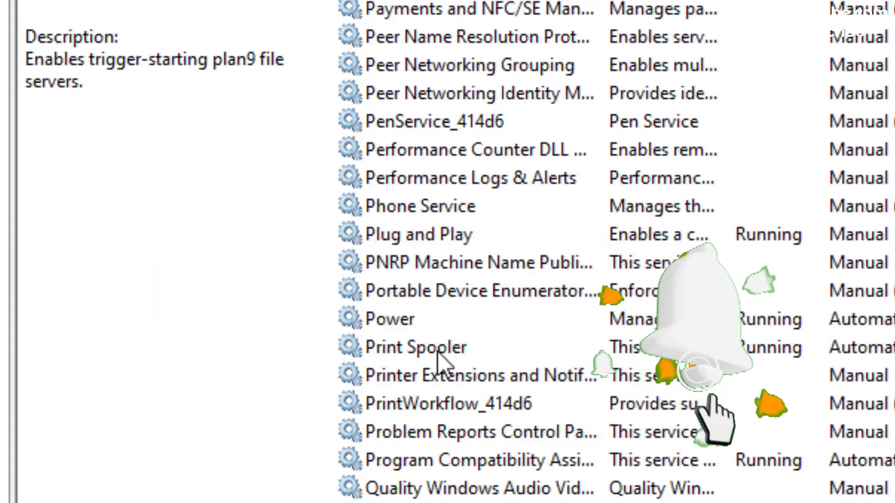
right_click(382, 349)
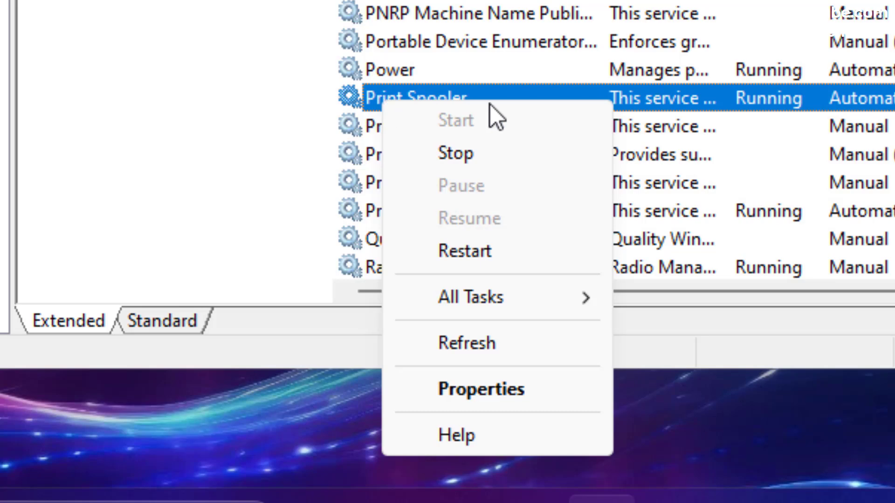
left_click(505, 388)
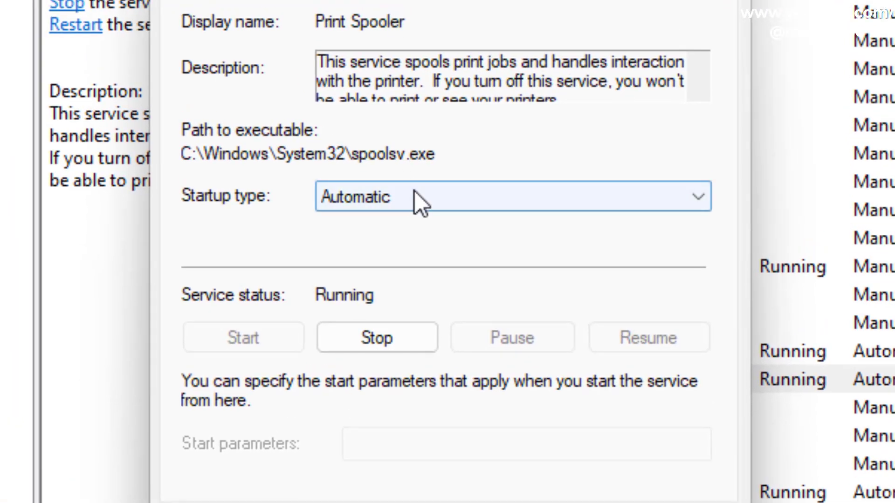
left_click(393, 196)
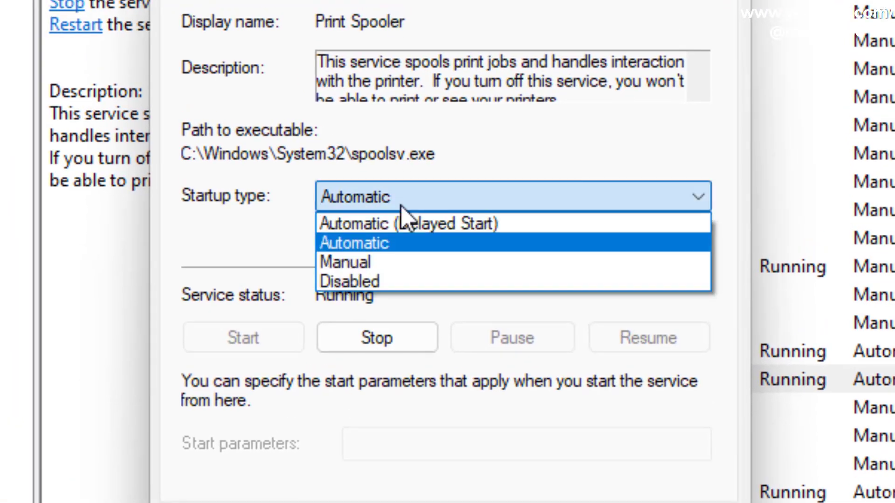
left_click(412, 281)
left_click(378, 337)
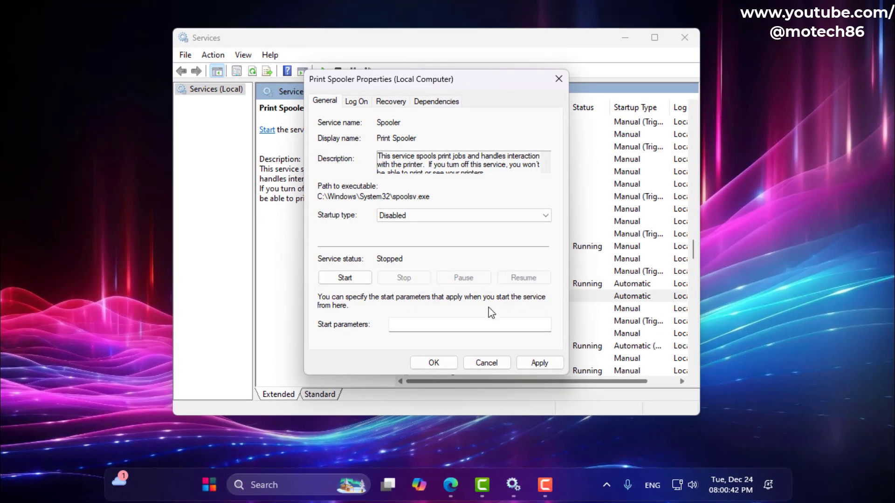
left_click(535, 363)
left_click(453, 364)
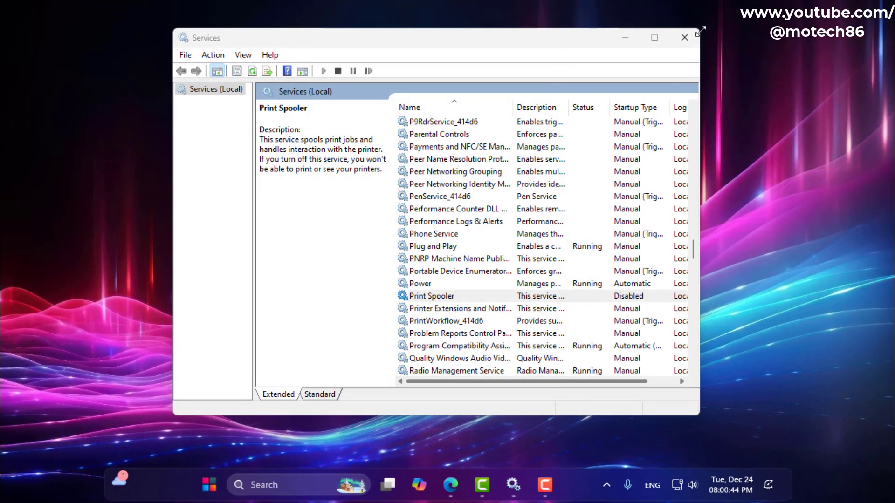
left_click(683, 35)
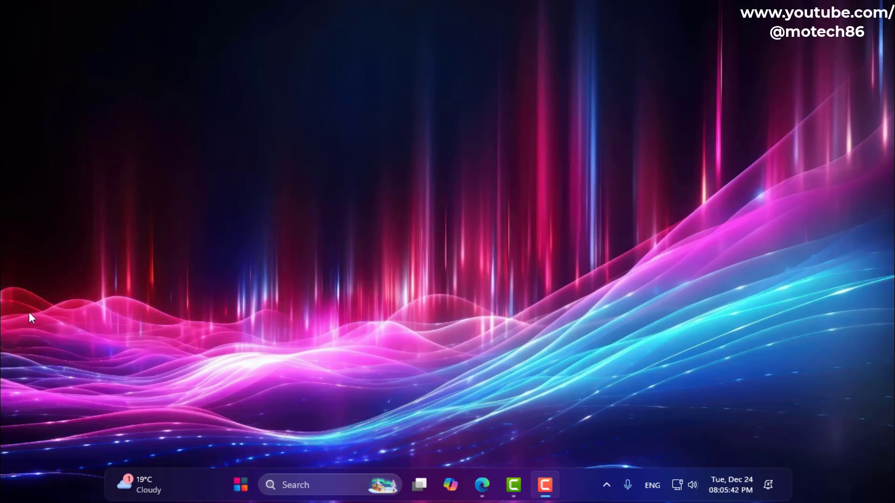
Search Windows for "ct", open Control Panel's Power Options under Hardware and Sound, and show the additional power plans
left_click(319, 493)
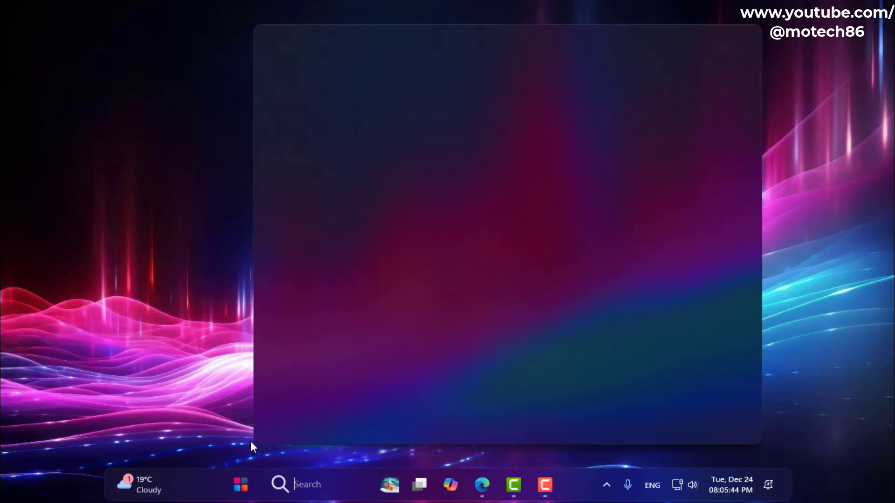
type("ct")
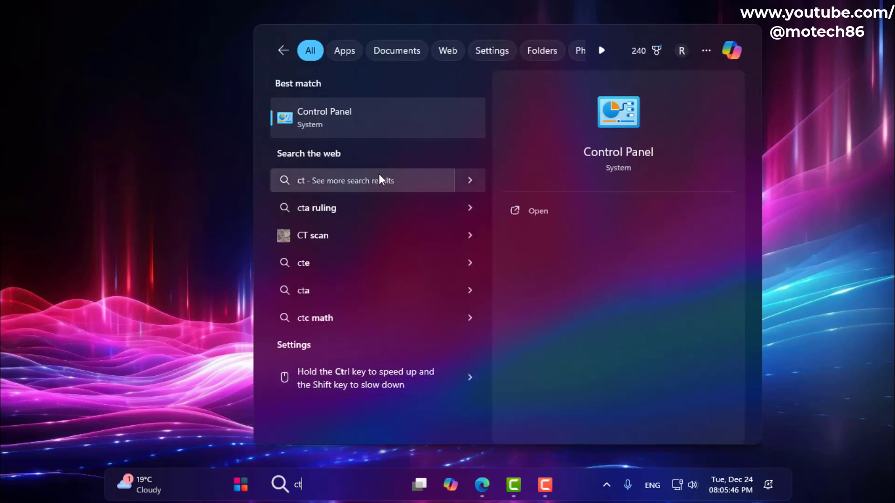
left_click(334, 122)
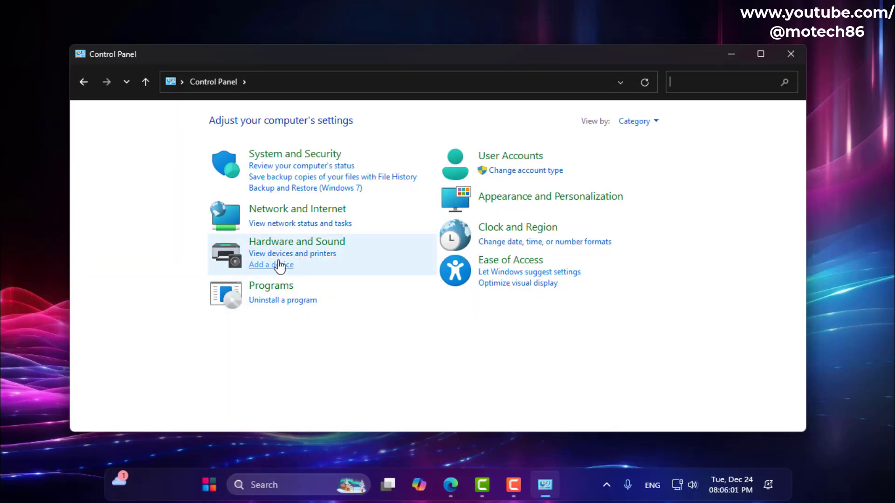
left_click(293, 245)
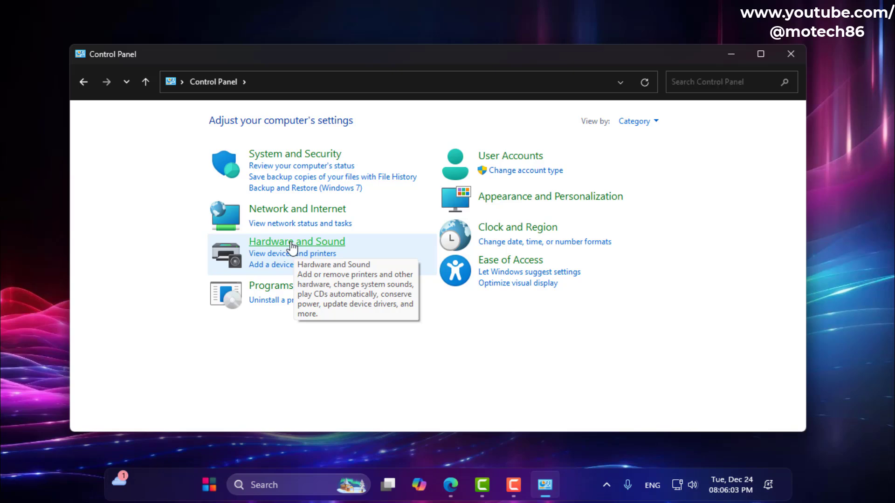
left_click(262, 226)
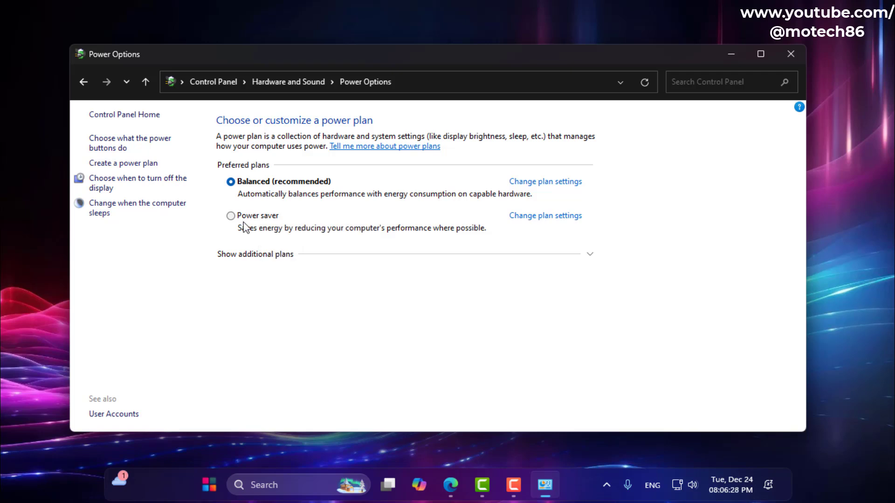
left_click(283, 261)
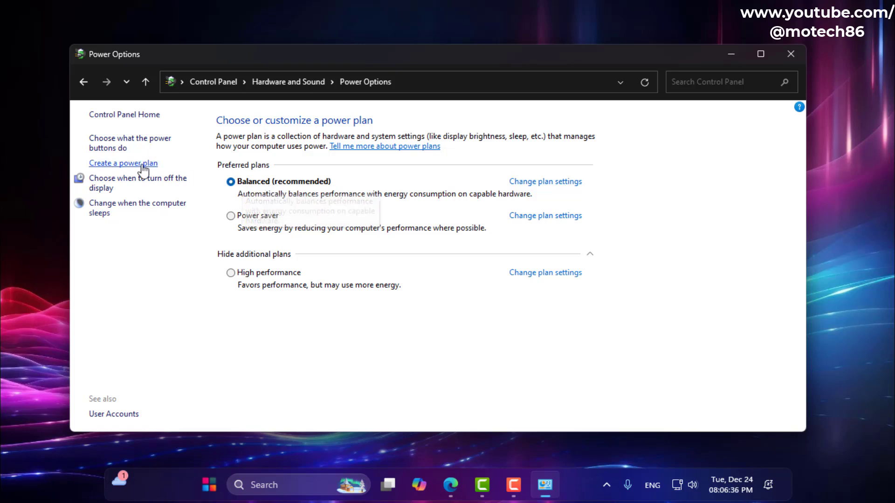
Try to create a power plan named "High performance" based on the existing High performance plan
left_click(125, 164)
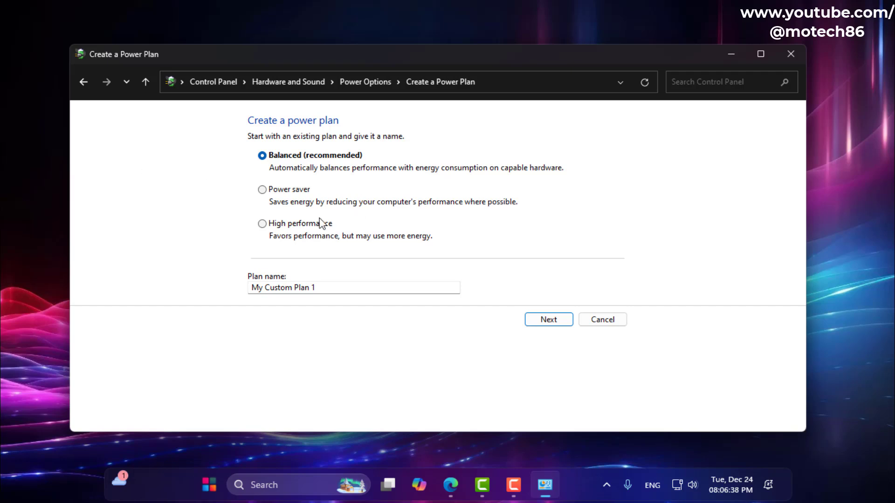
left_click(263, 224)
left_click_drag(251, 287, 219, 289)
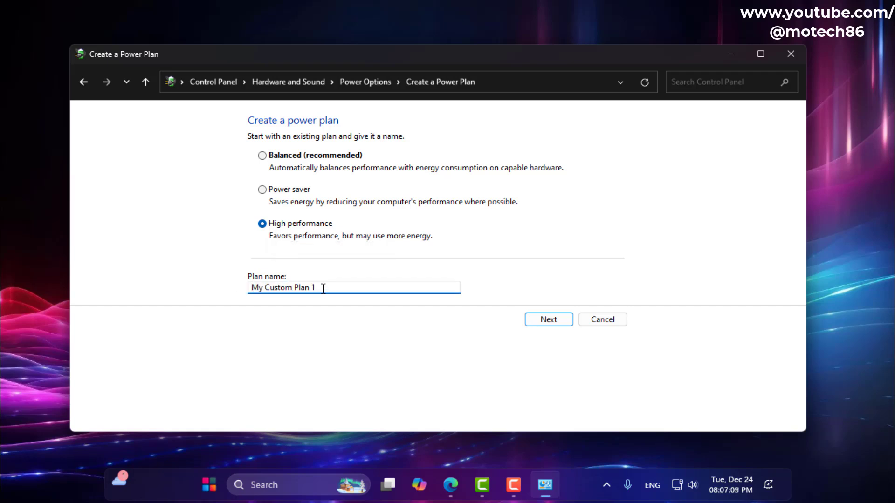
left_click_drag(323, 289, 241, 291)
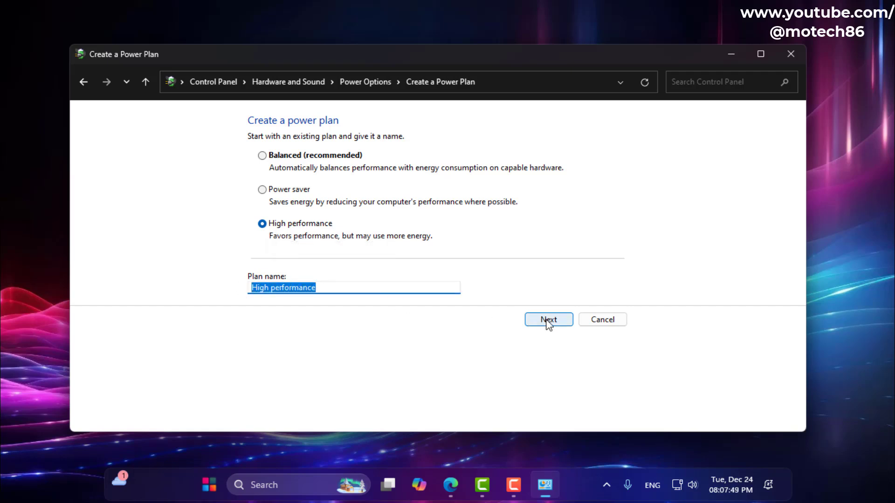
left_click(549, 321)
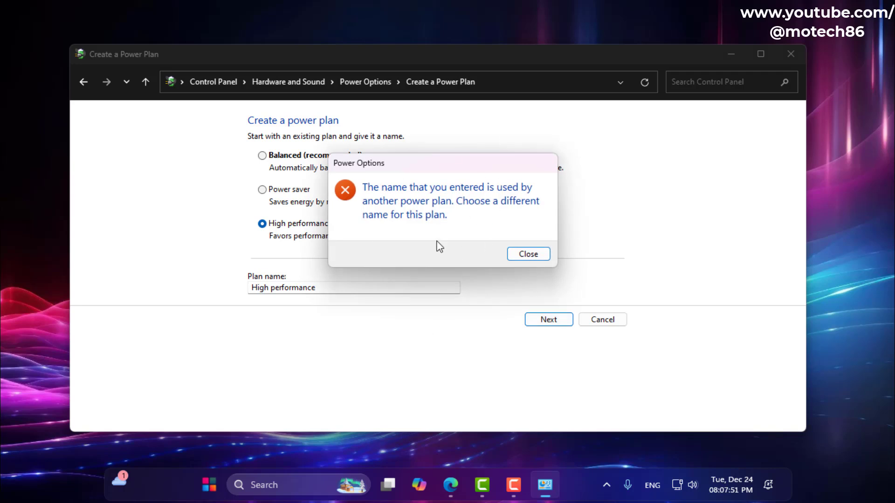
left_click(529, 254)
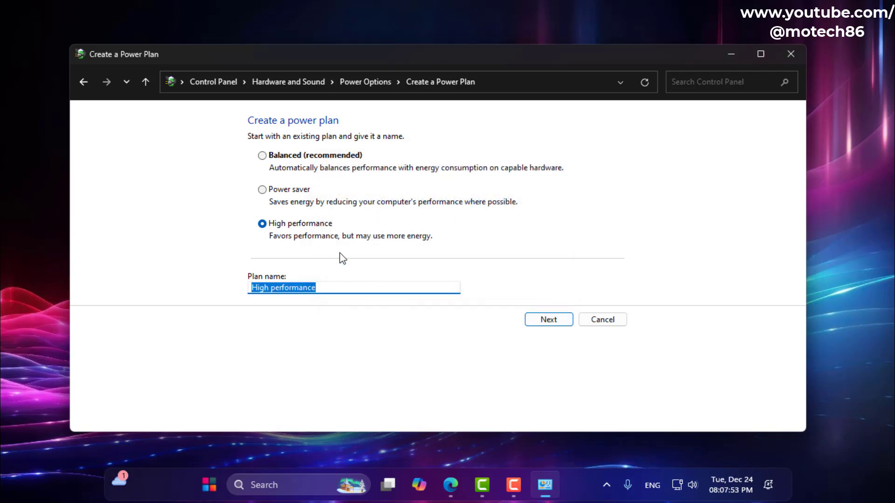
left_click(84, 84)
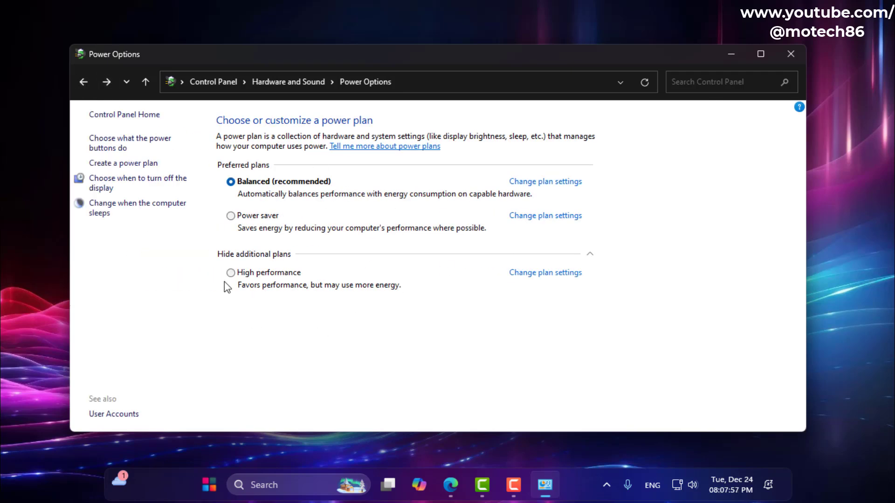
Activate the High performance plan and save it with display turn-off after 10 minutes and computer sleep after 15 minutes
left_click(231, 273)
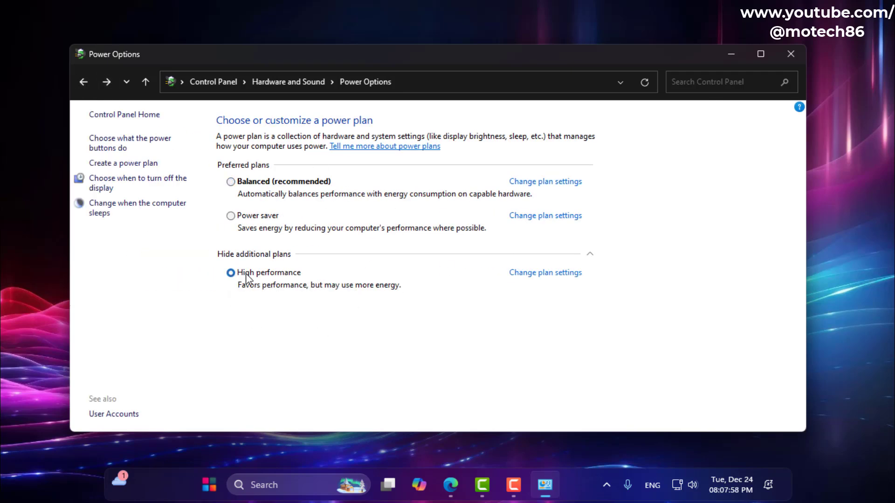
left_click(540, 273)
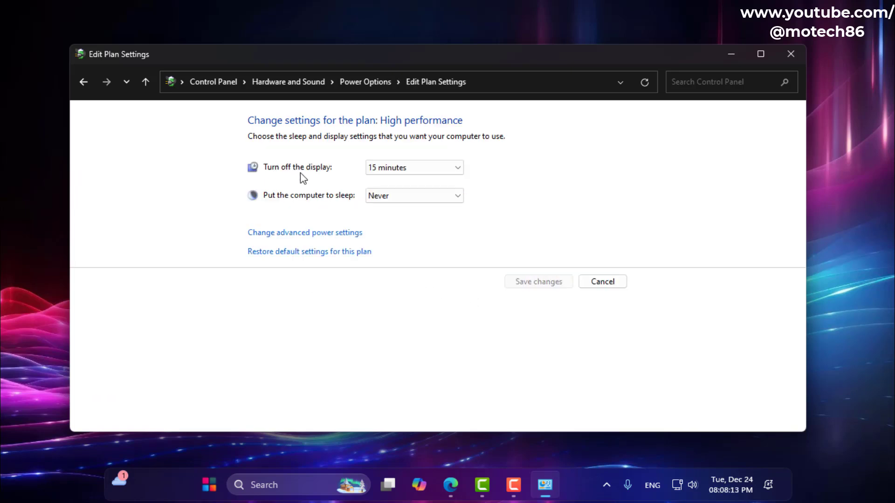
left_click(392, 195)
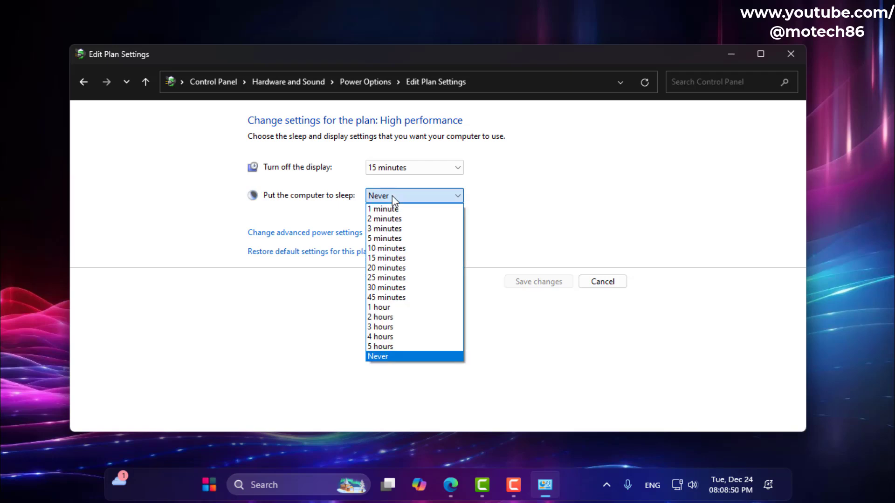
left_click(390, 261)
left_click(417, 171)
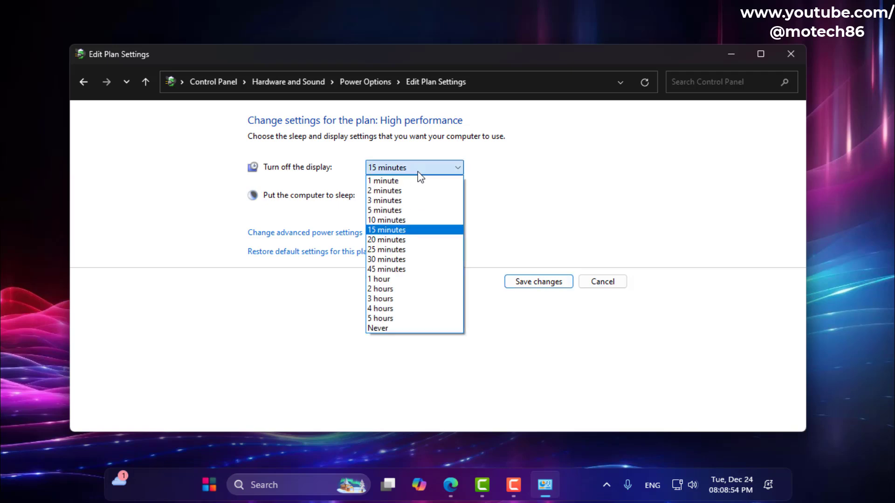
left_click(396, 220)
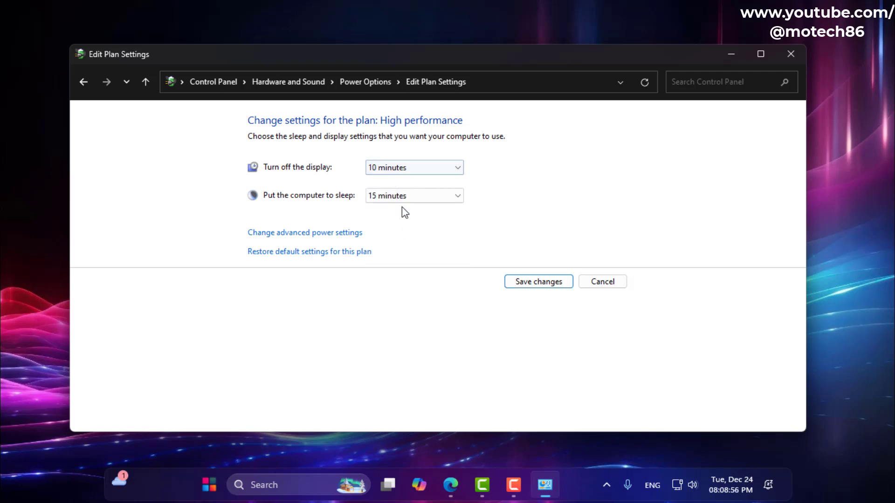
left_click(532, 283)
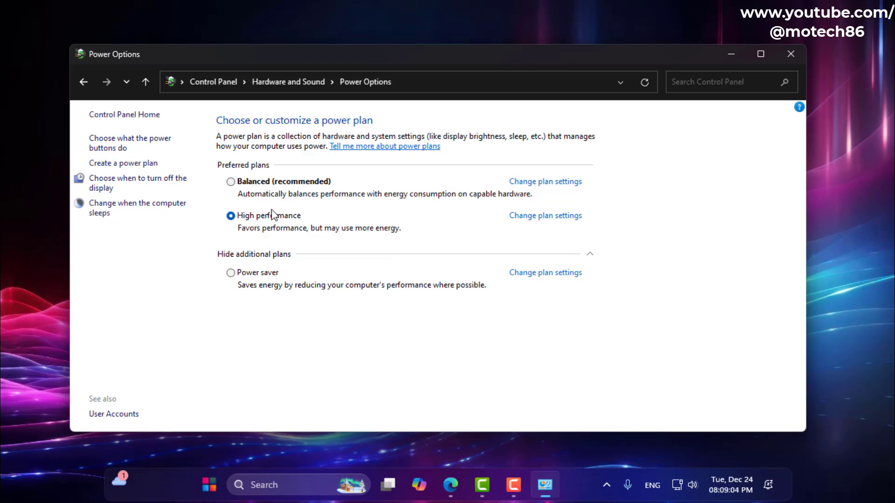
Open the High performance plan's advanced power settings and expand Minimum processor state under Processor power management
left_click(531, 222)
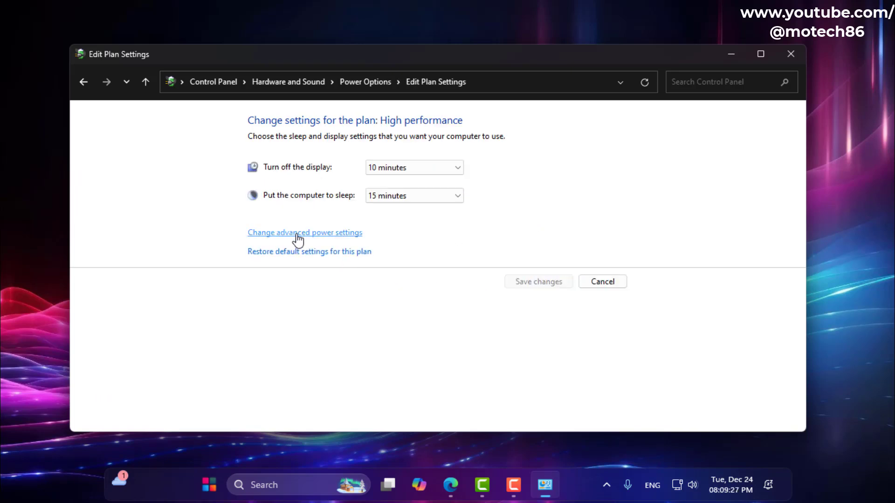
left_click(297, 235)
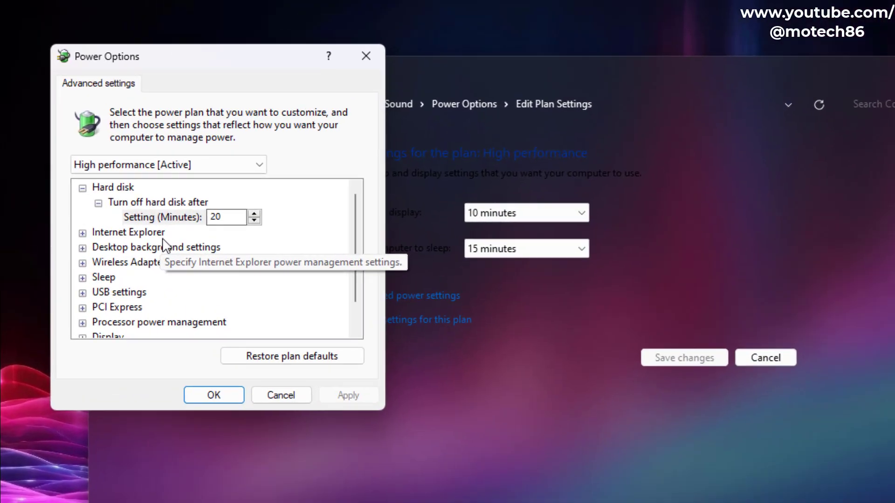
scroll(140, 183, "down", 1)
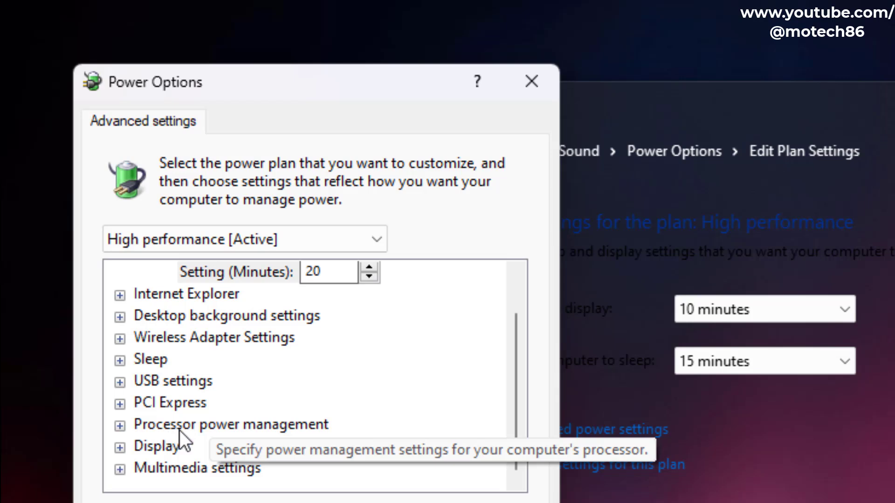
left_click(120, 427)
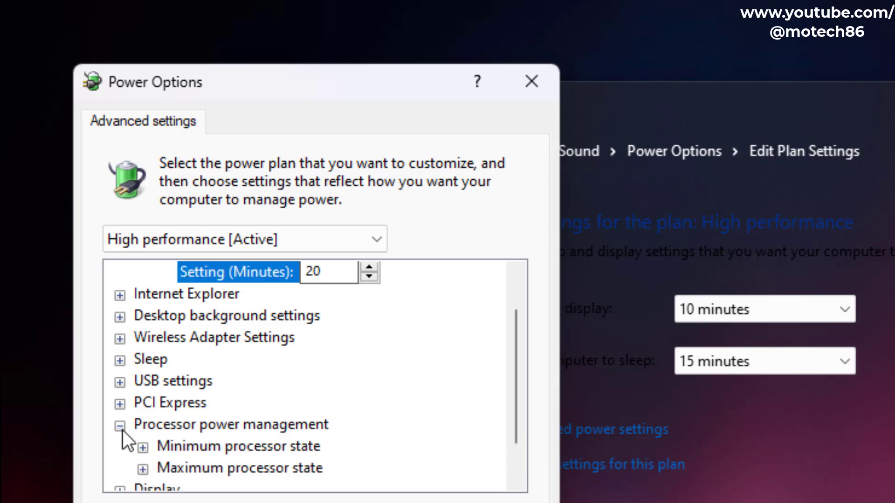
scroll(293, 424, "down", 1)
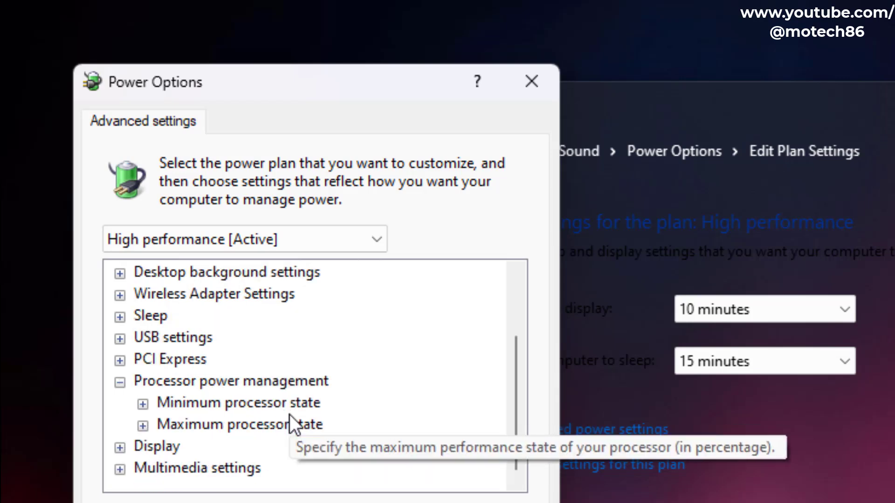
left_click(142, 404)
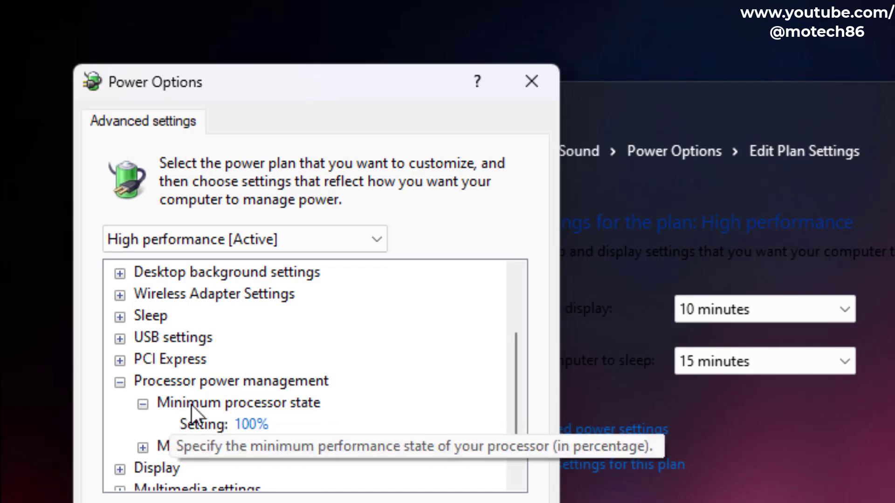
Set the minimum processor state to 5%, expand Maximum processor state, and apply the advanced power settings
left_click_drag(530, 95, 594, 95)
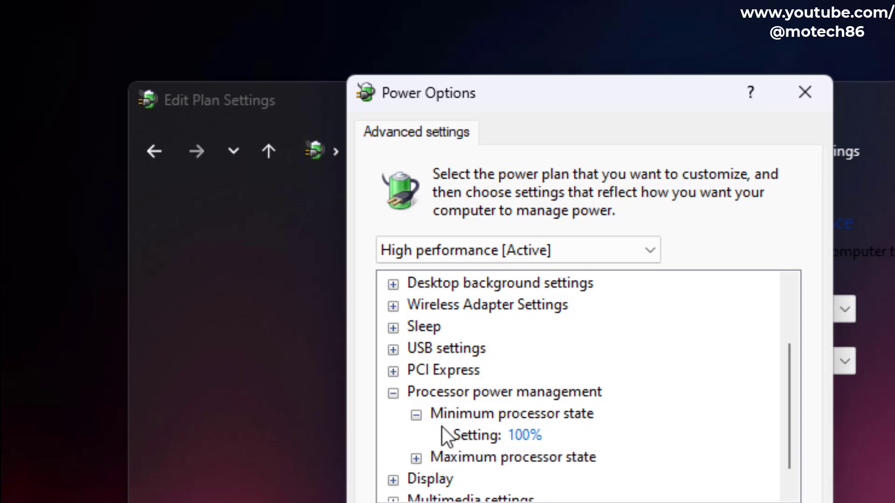
left_click(461, 435)
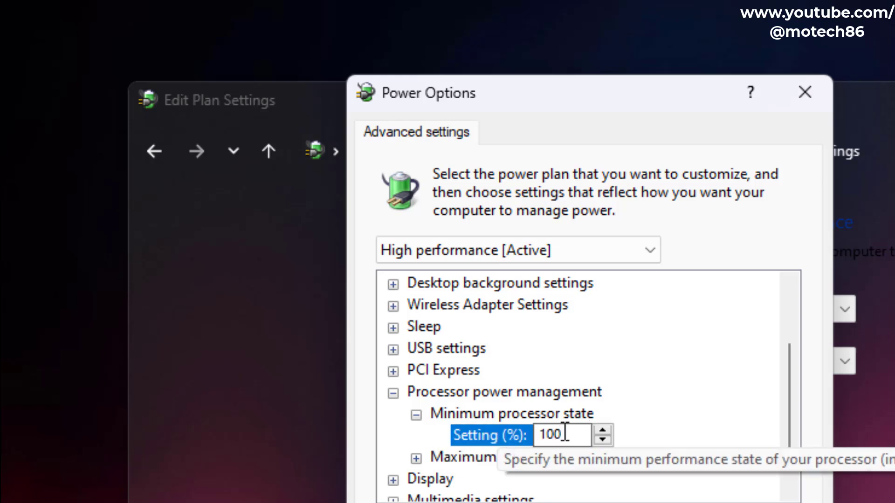
left_click_drag(566, 435, 523, 435)
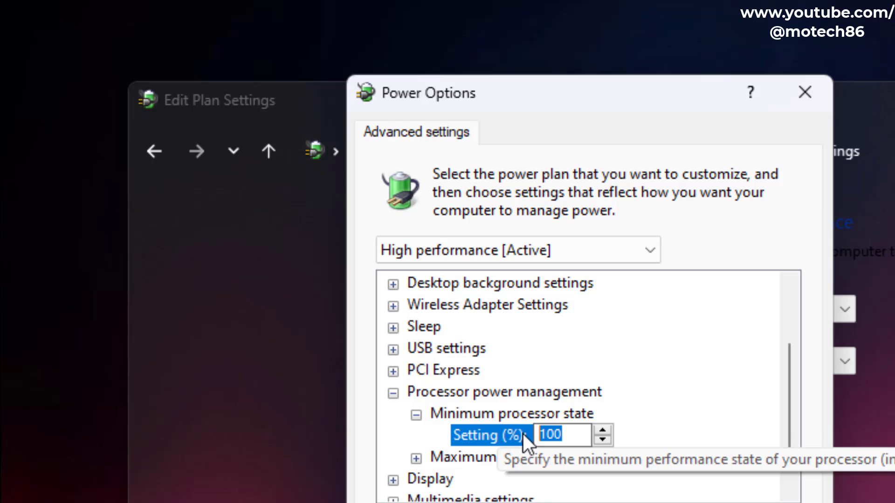
type("5")
left_click(417, 458)
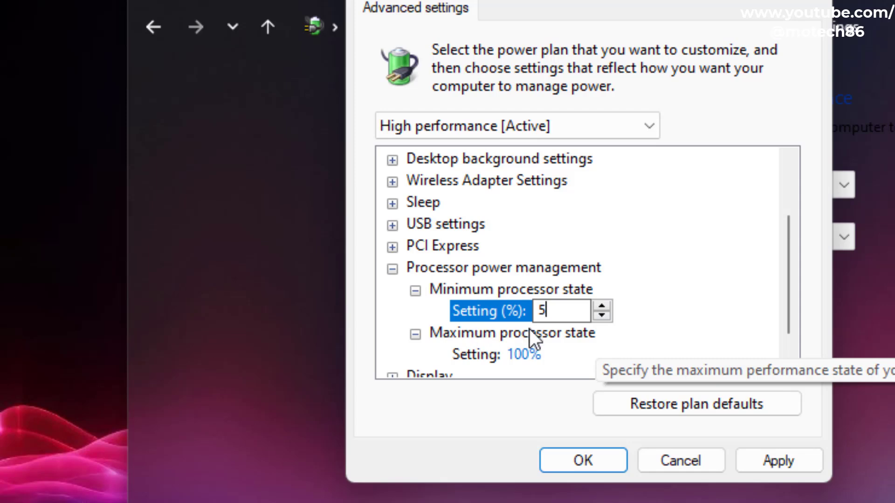
left_click(755, 463)
left_click(310, 317)
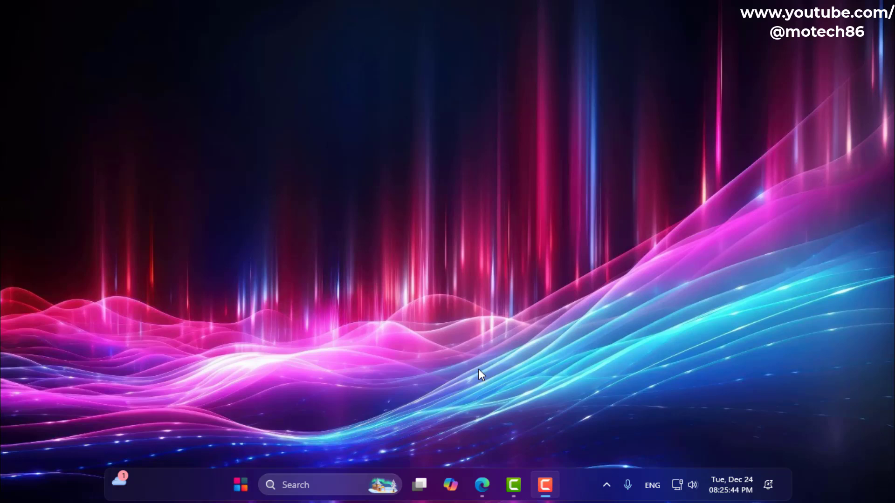
Run msconfig and open Task Manager's startup apps from System Configuration's startup section
right_click(232, 473)
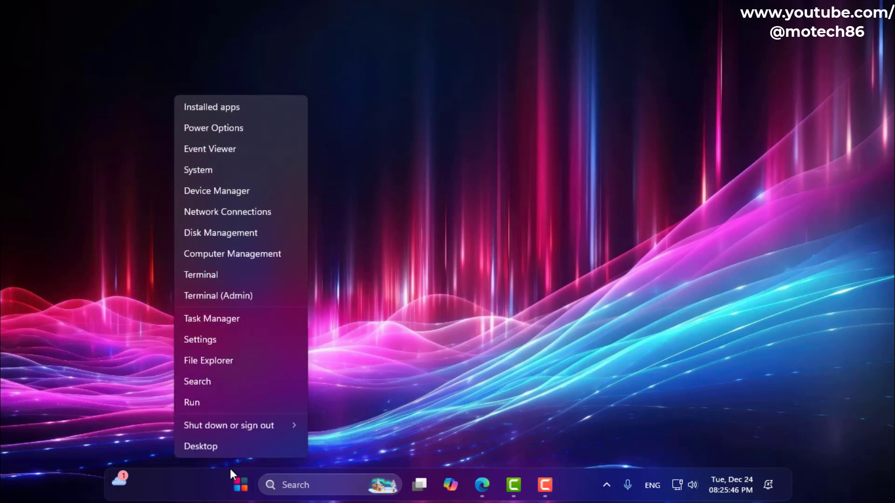
left_click(221, 403)
left_click_drag(154, 340, 605, 267)
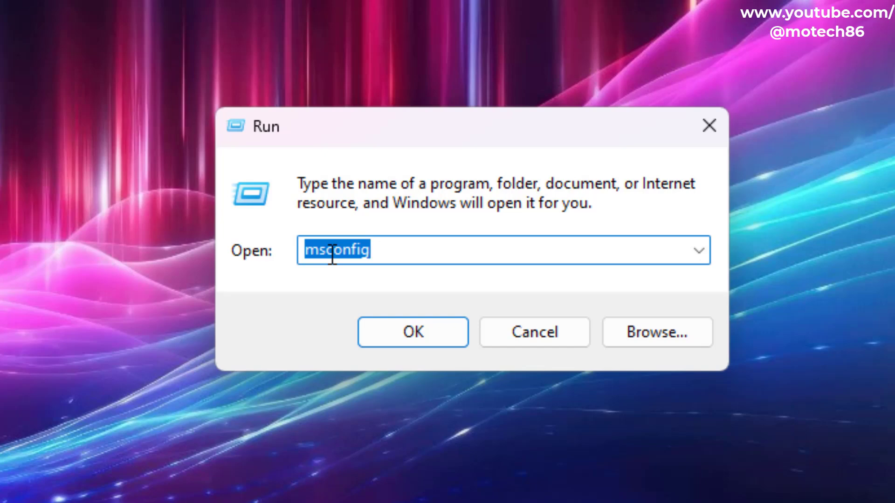
left_click(404, 334)
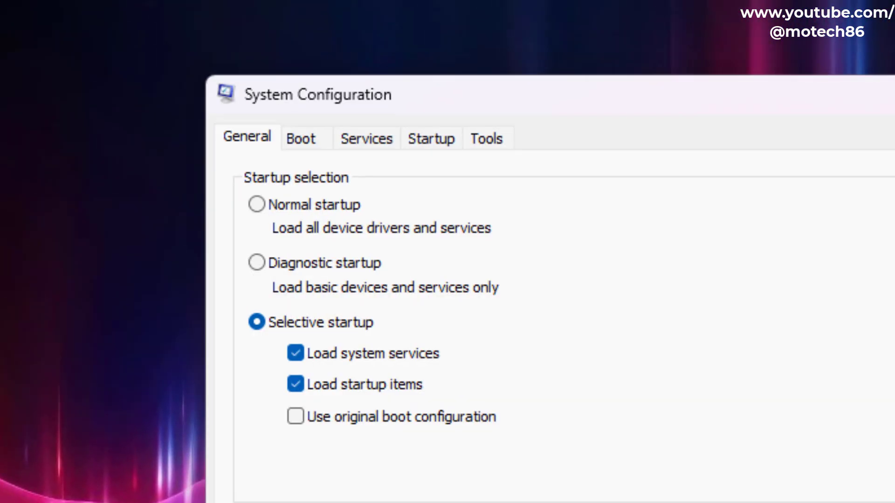
left_click_drag(541, 89, 637, 87)
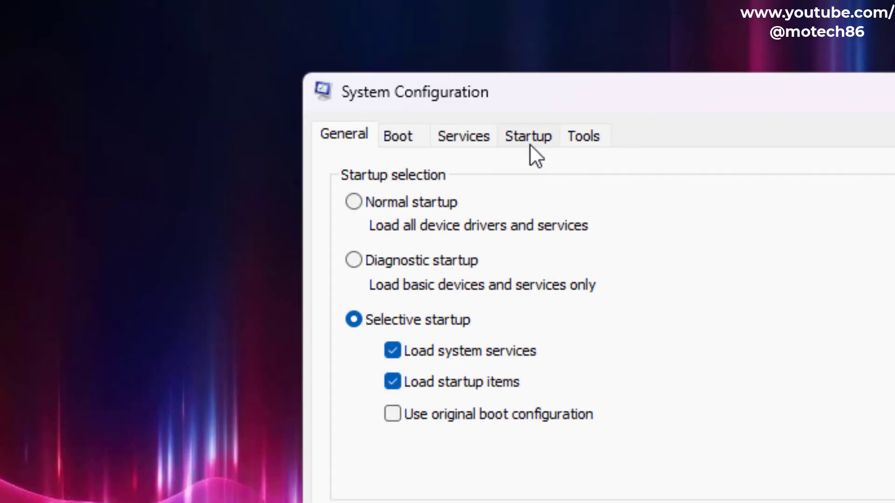
left_click(521, 136)
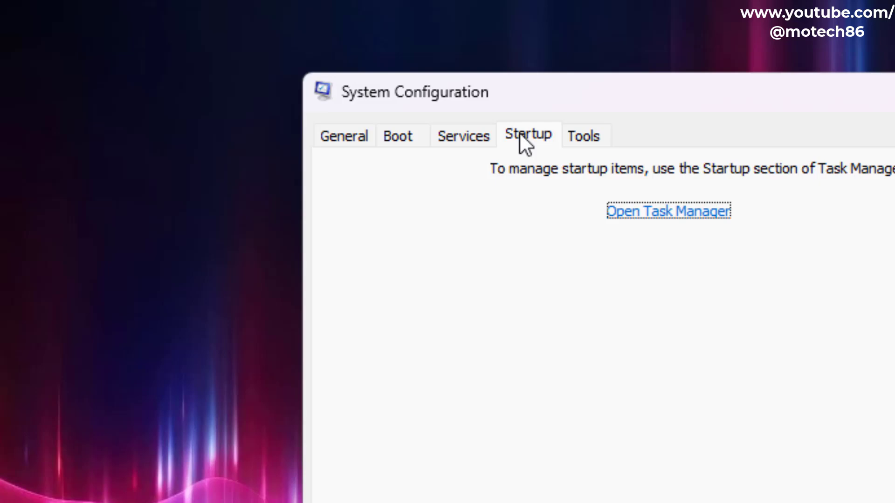
left_click(662, 214)
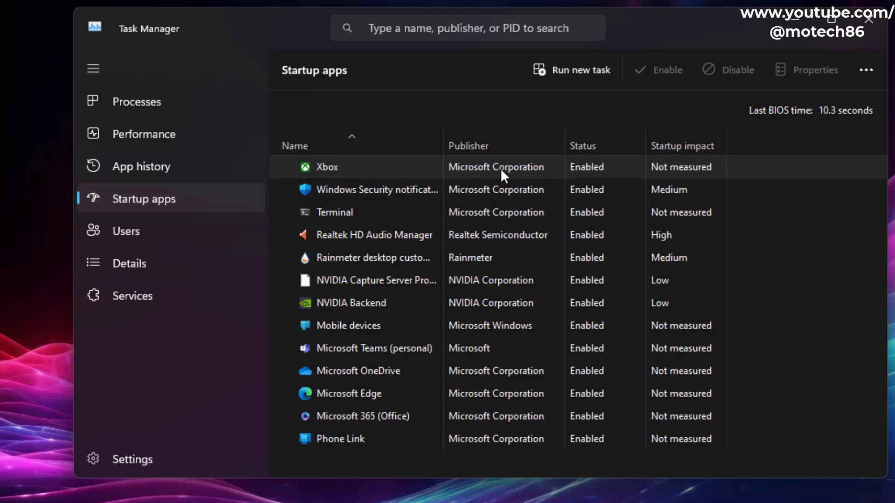
Disable the Xbox, Terminal and Mobile devices startup apps
right_click(574, 165)
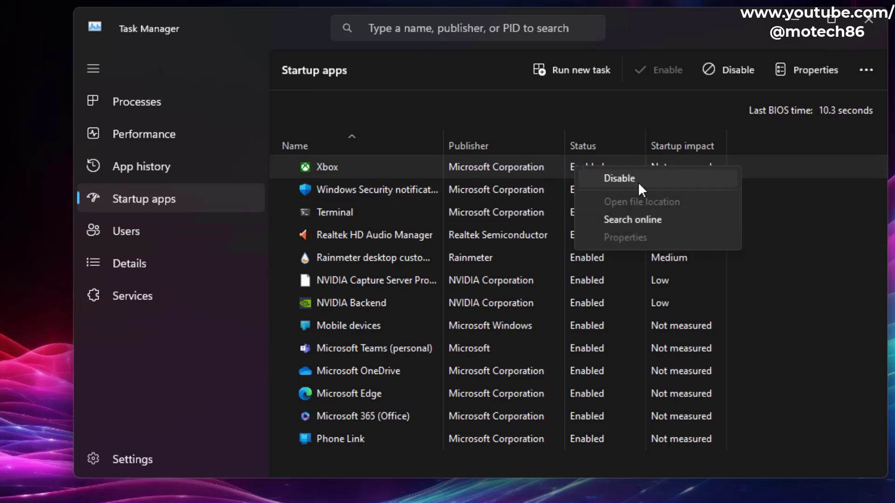
key("Escape")
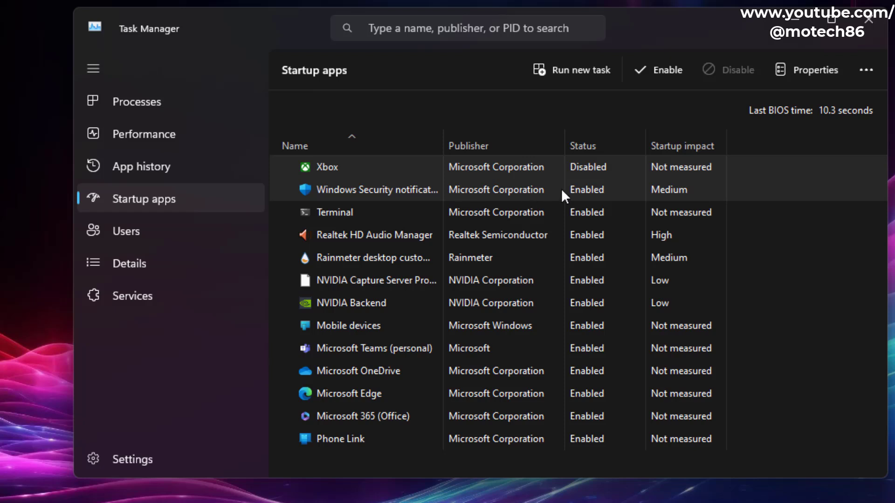
right_click(524, 211)
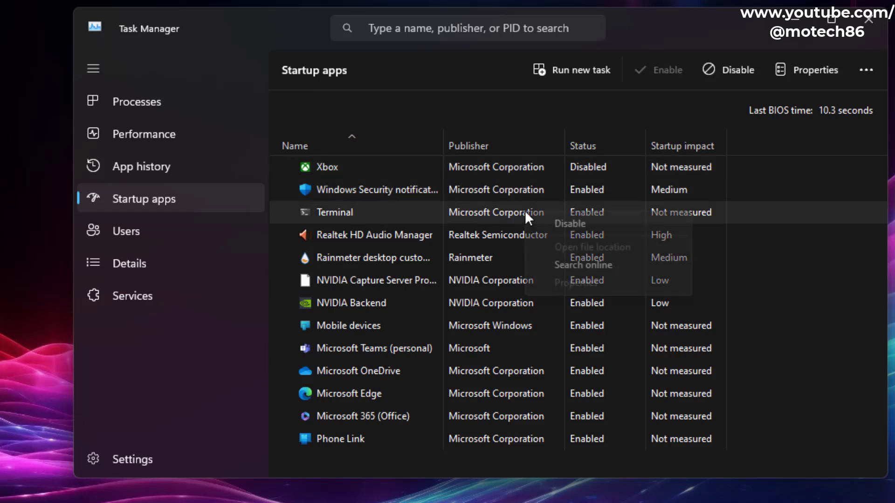
left_click(567, 221)
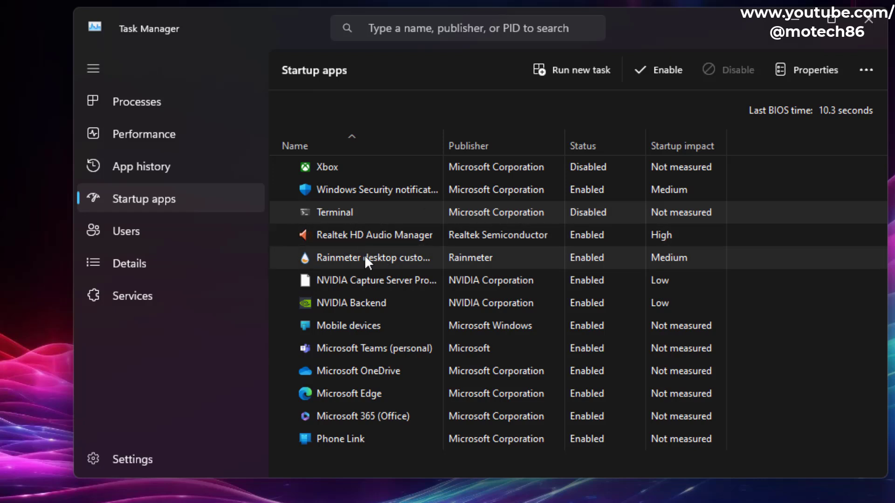
right_click(491, 325)
left_click(555, 331)
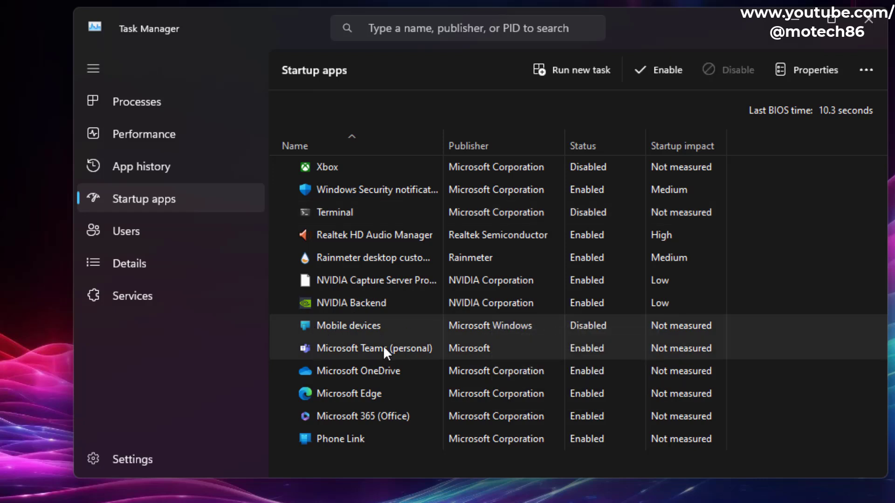
Disable the Microsoft Teams (personal), Microsoft OneDrive and Microsoft Edge startup apps
right_click(473, 349)
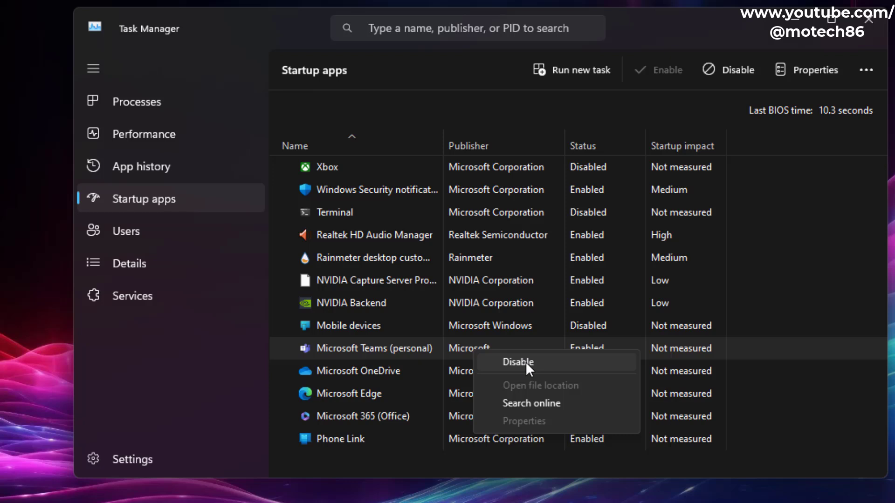
left_click(525, 362)
right_click(486, 370)
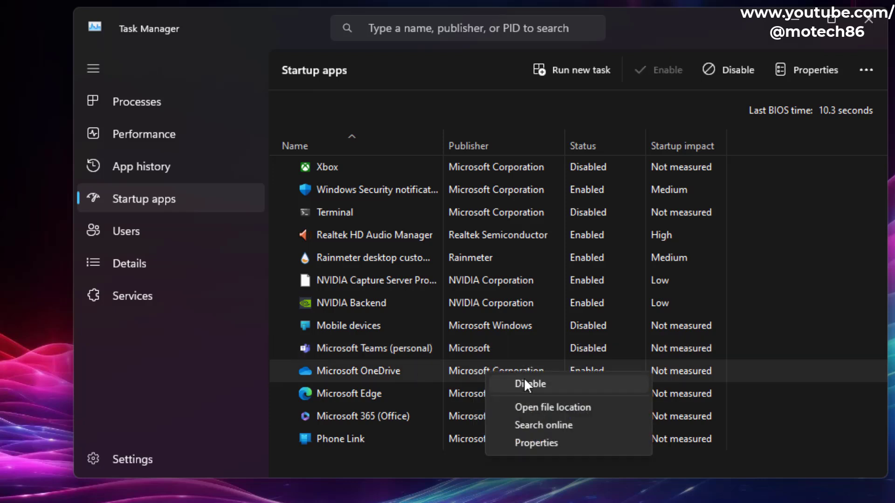
left_click(524, 382)
right_click(527, 393)
left_click(566, 404)
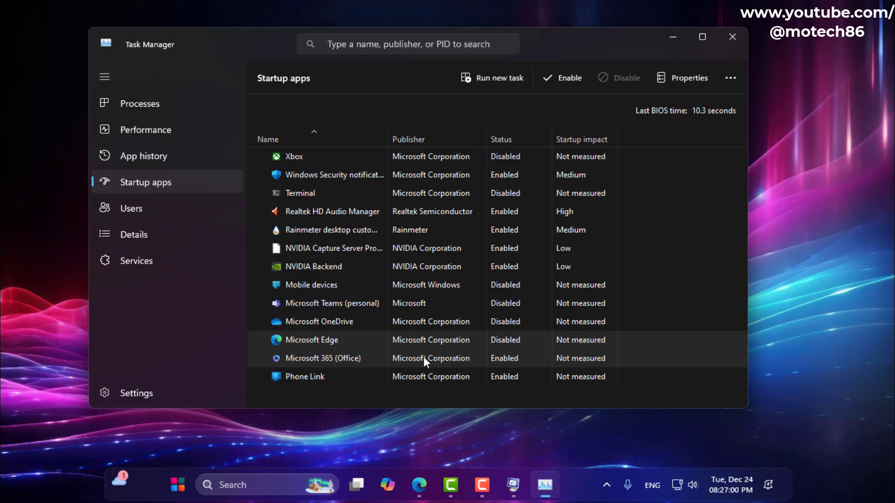
Disable the Microsoft 365 (Office) and Phone Link startup apps, and close Task Manager and System Configuration
right_click(421, 356)
left_click(453, 366)
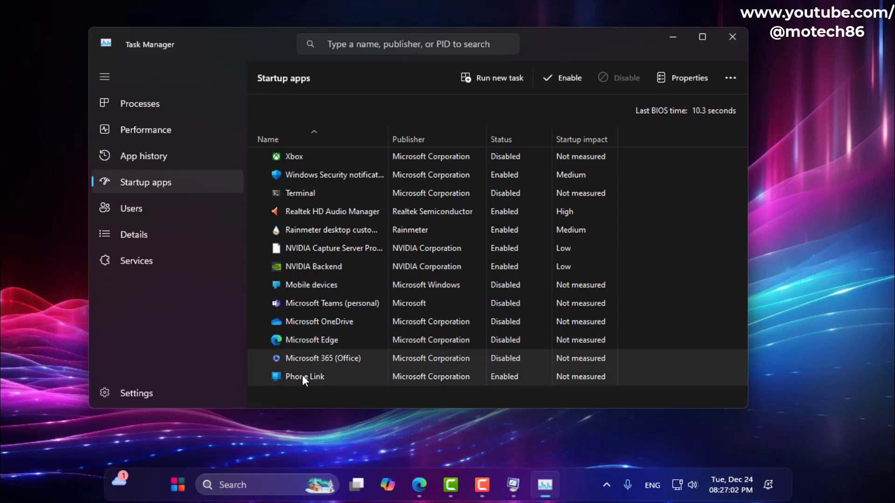
right_click(430, 378)
left_click(469, 383)
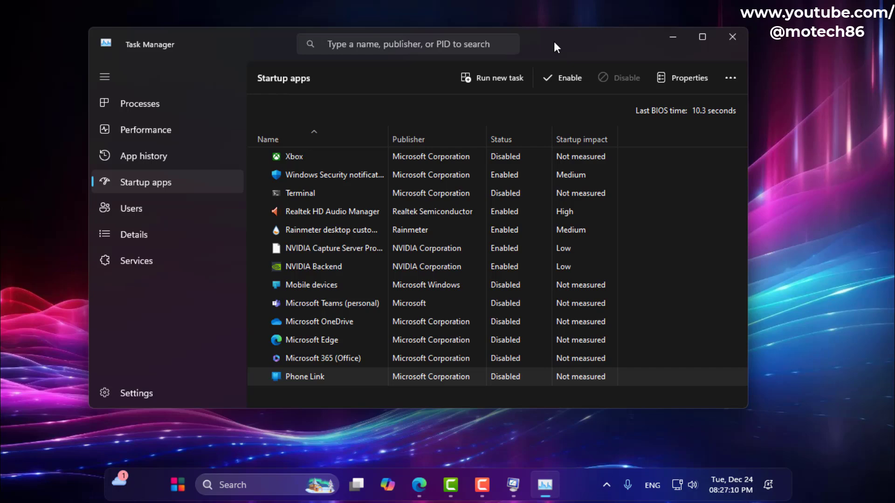
left_click(743, 38)
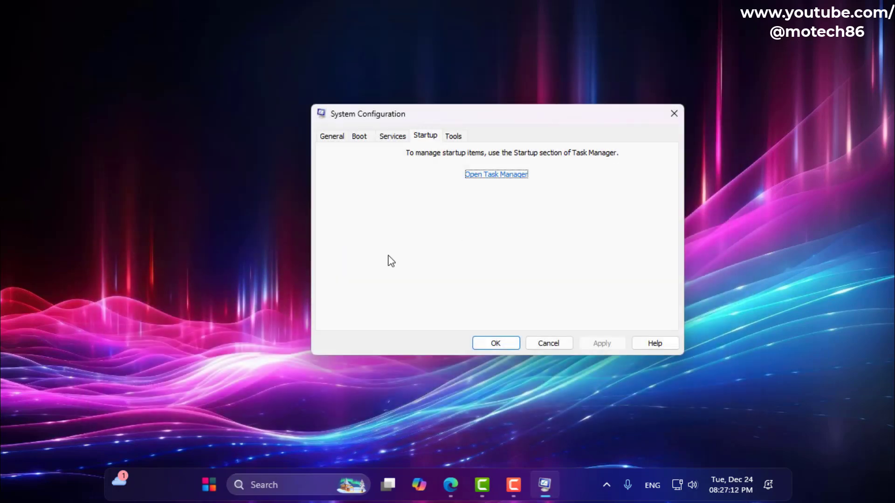
left_click(548, 343)
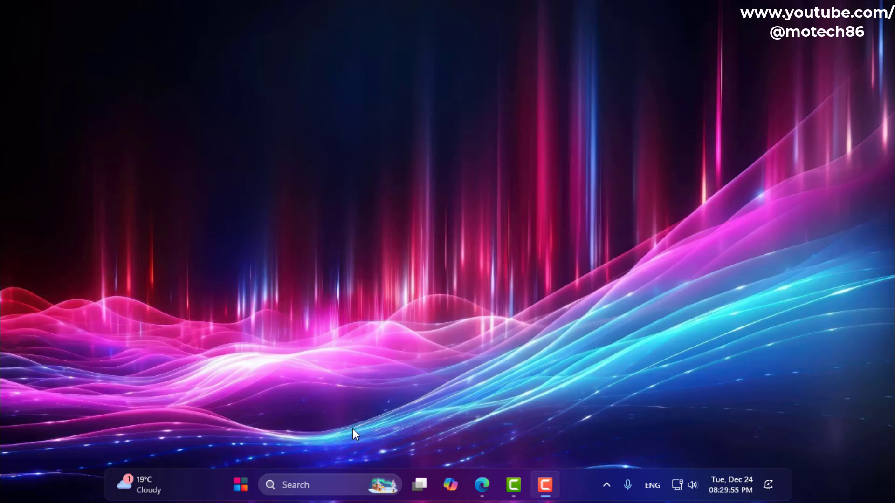
Open the Run dialog and choose gpedit.msc from the previously used commands
key("super+x")
key("r")
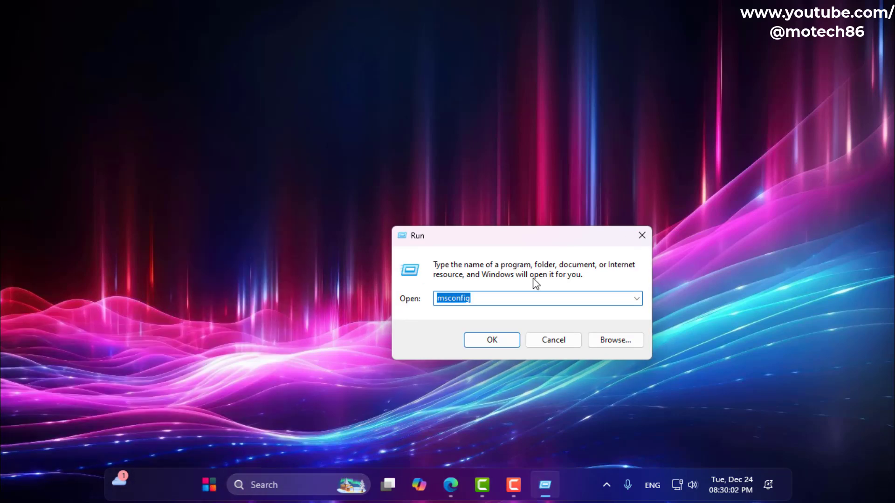
left_click(637, 299)
left_click(468, 342)
Search Windows for "winver", check the installed Windows edition and version, and close the About Windows dialog
left_click(298, 463)
type("winv")
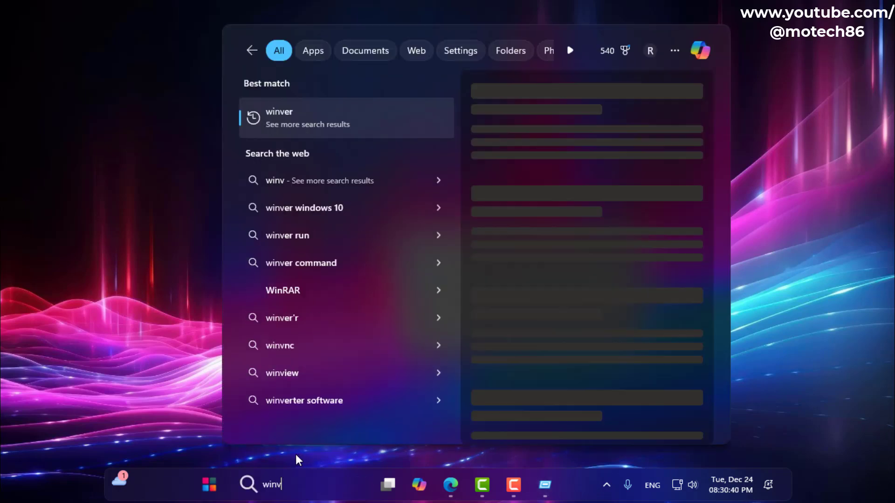
type("er")
key("Return")
left_click_drag(160, 36, 453, 131)
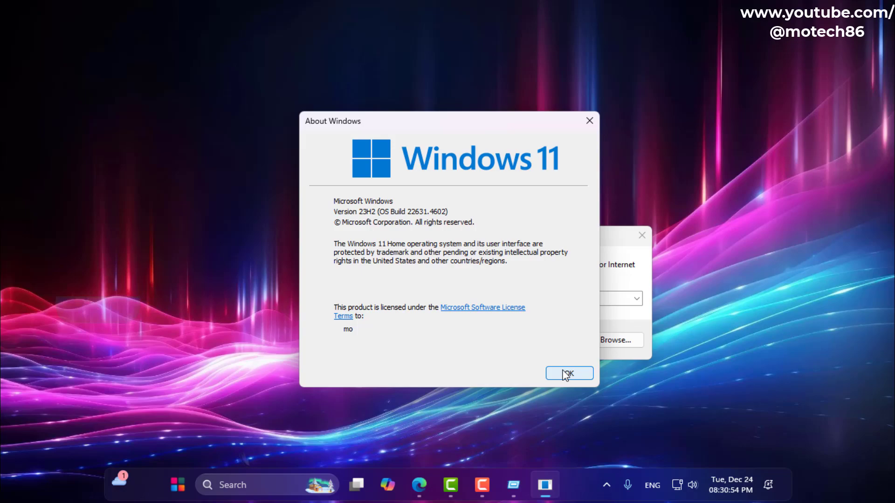
left_click(584, 478)
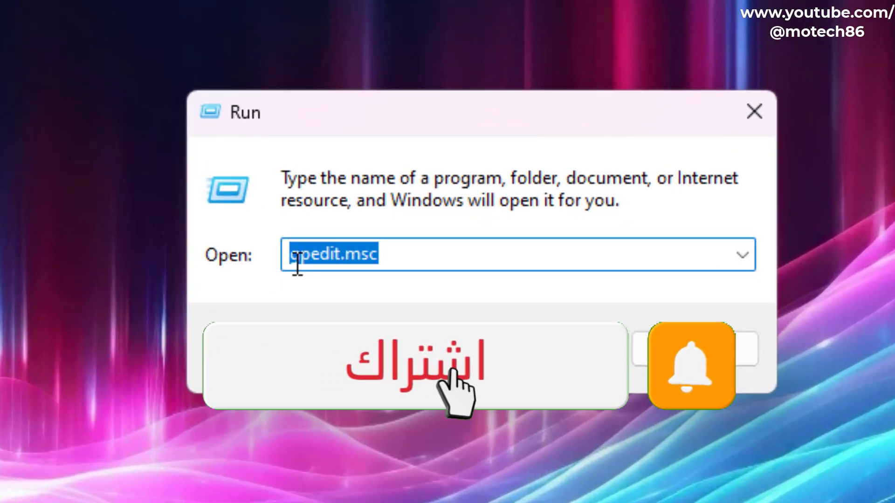
Launch the Local Group Policy Editor with gpedit.msc and widen its console tree to show full folder names
left_click(404, 340)
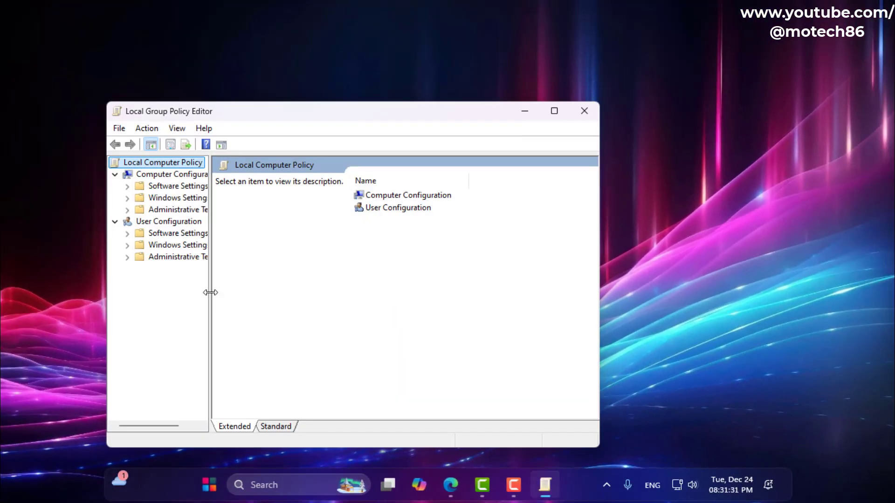
left_click_drag(210, 292, 300, 296)
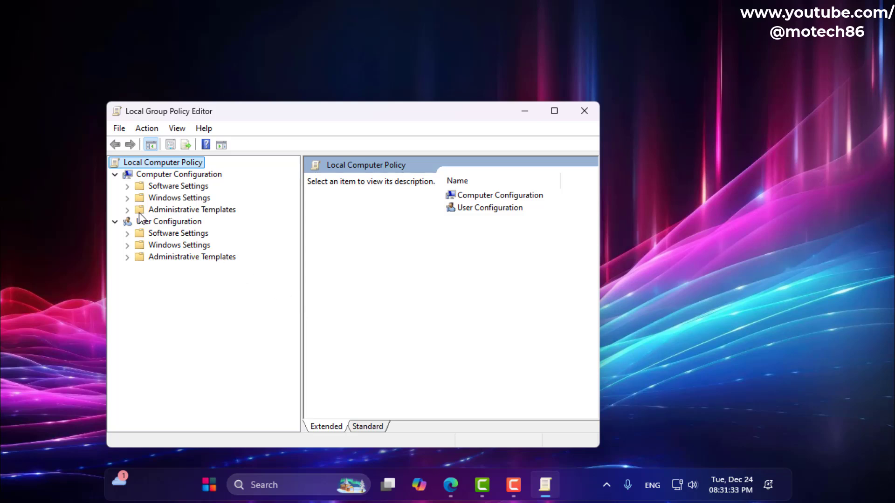
Open the App Privacy policies under Computer Configuration > Administrative Templates > Windows Components, and maximize the editor window
double_click(176, 210)
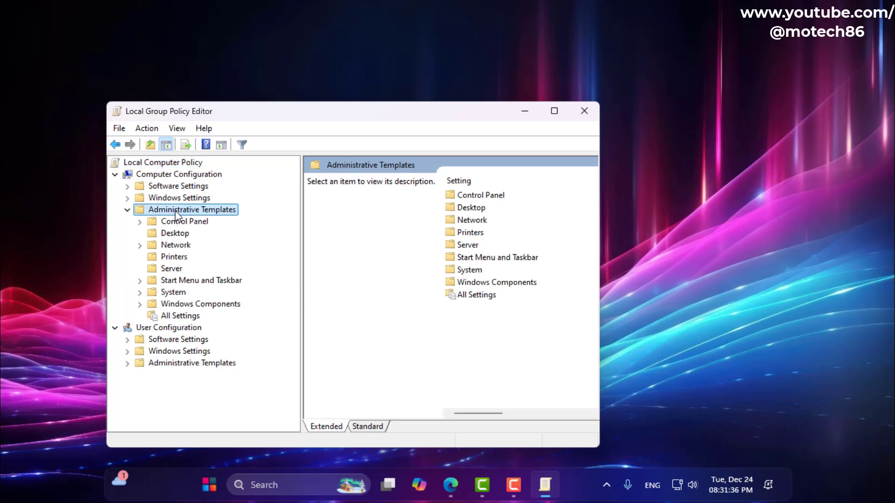
double_click(180, 306)
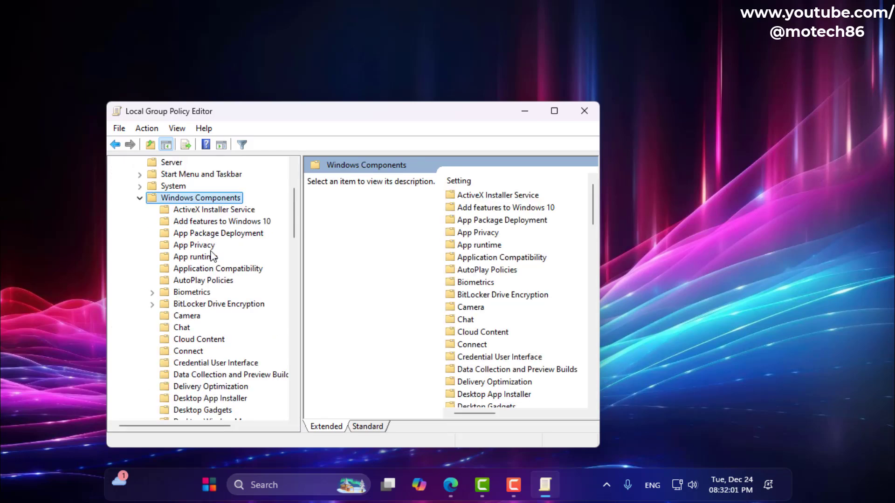
left_click(191, 245)
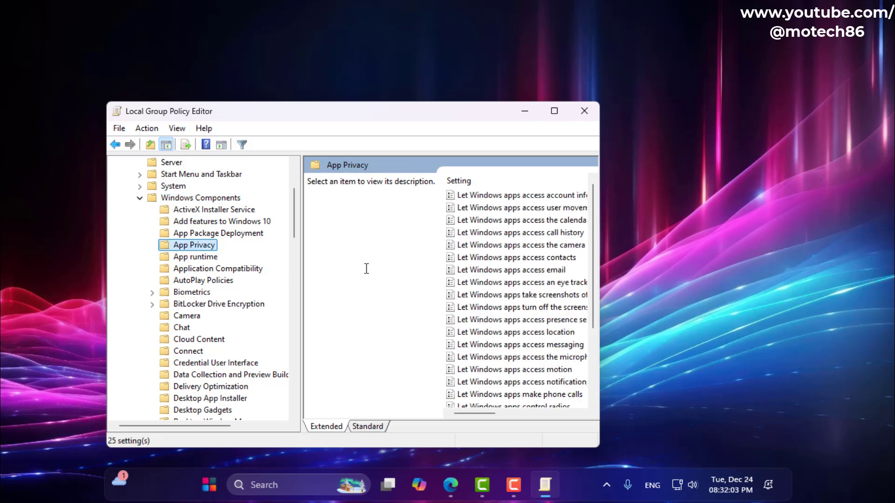
left_click(552, 114)
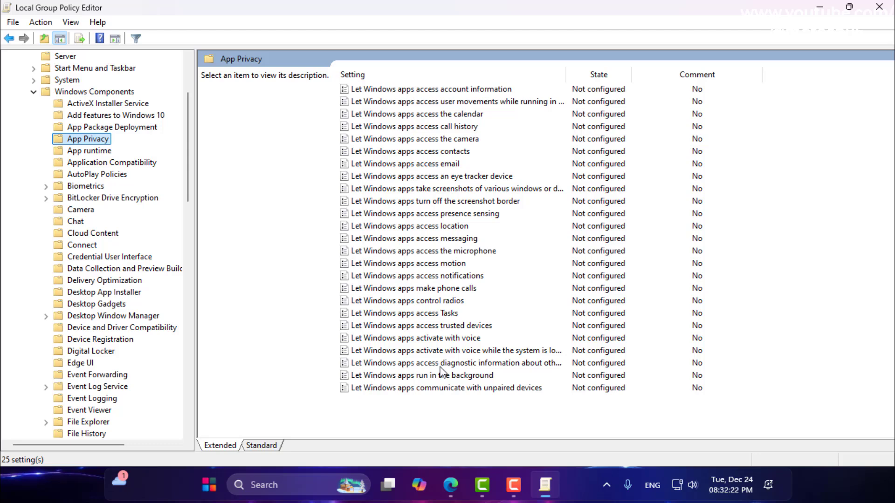
Enable the "Let Windows apps run in the background" policy with Force Deny as default for all apps, apply it, and close the editor
left_click(397, 375)
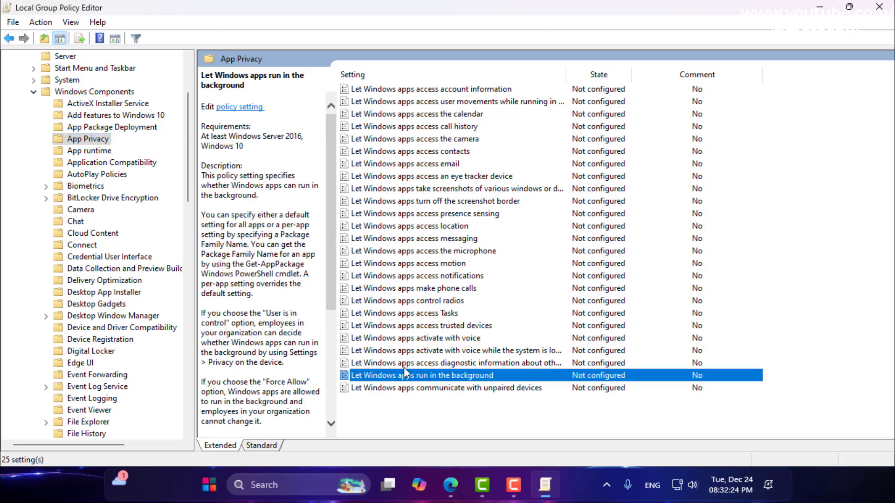
double_click(404, 368)
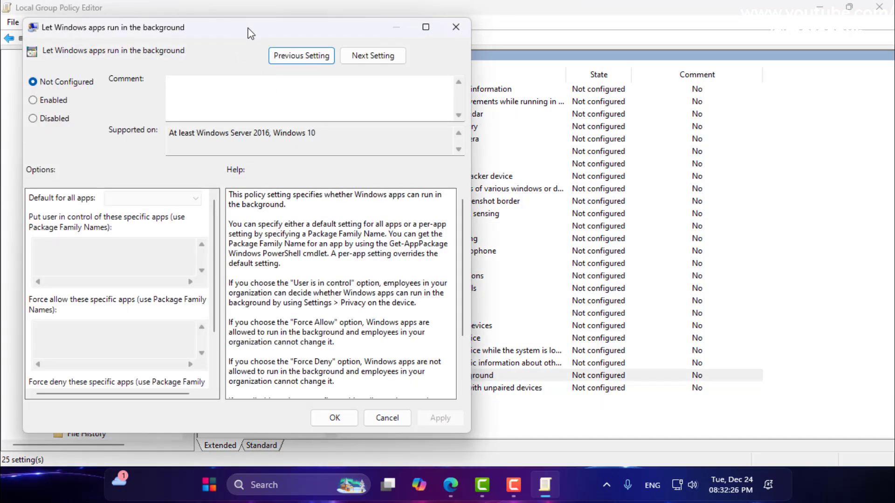
left_click_drag(250, 33, 437, 42)
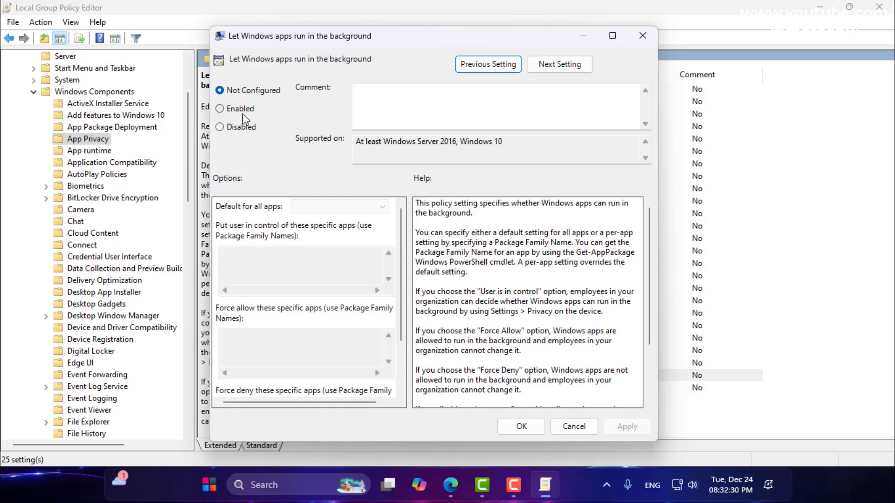
left_click(231, 112)
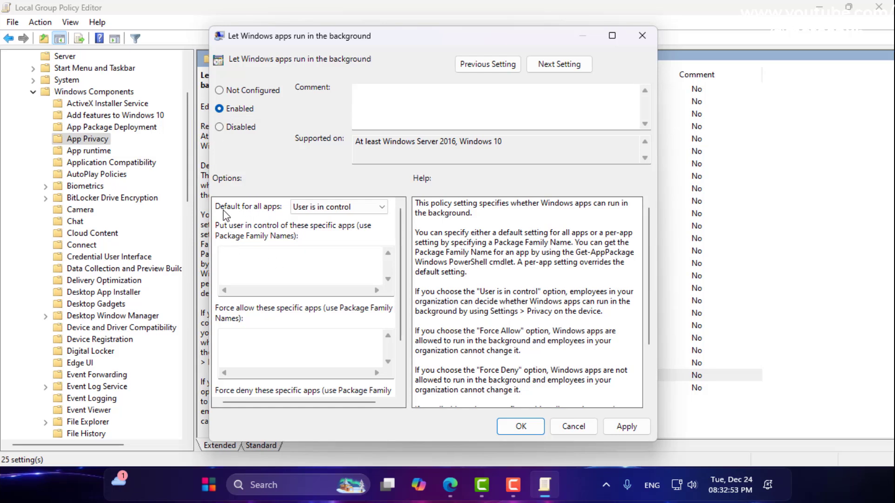
left_click(326, 208)
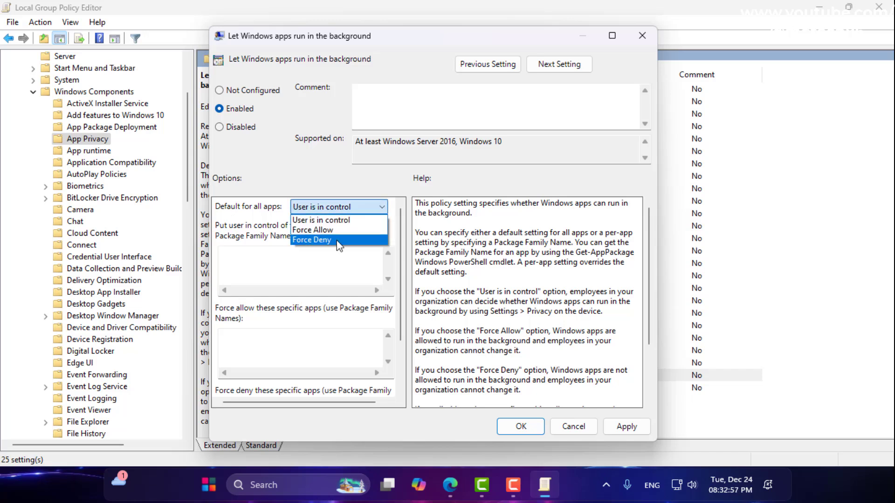
left_click(336, 241)
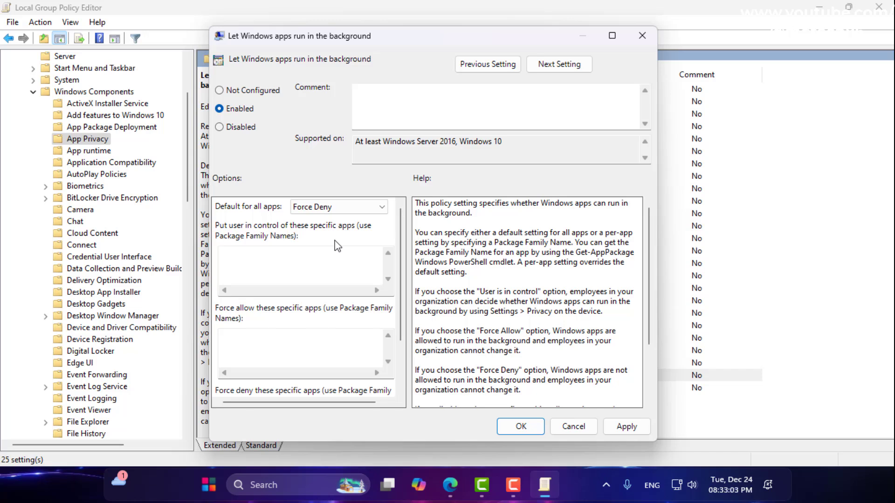
left_click(624, 428)
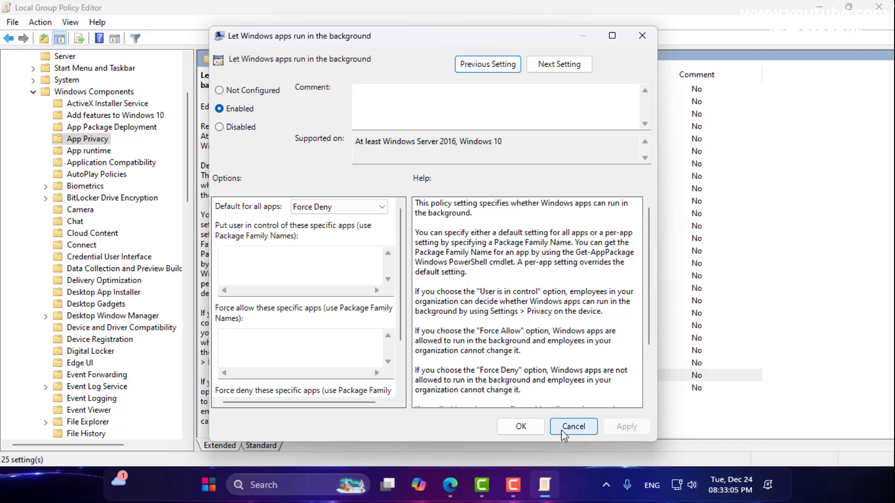
left_click(522, 427)
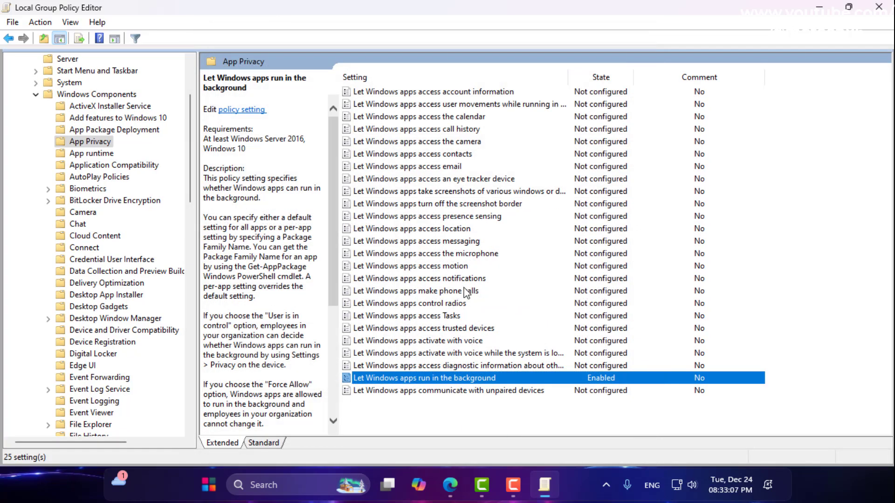
left_click(877, 7)
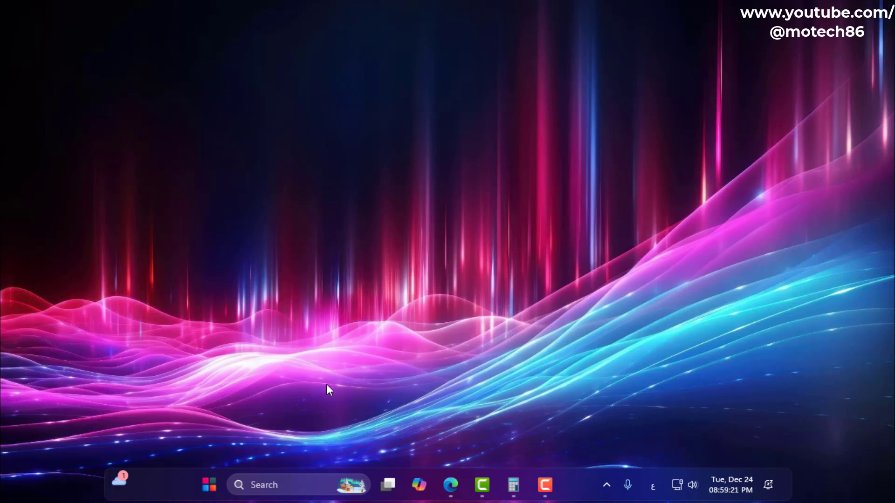
Open the Installed apps list in Windows Settings and uninstall Microsoft Clipchamp
right_click(213, 483)
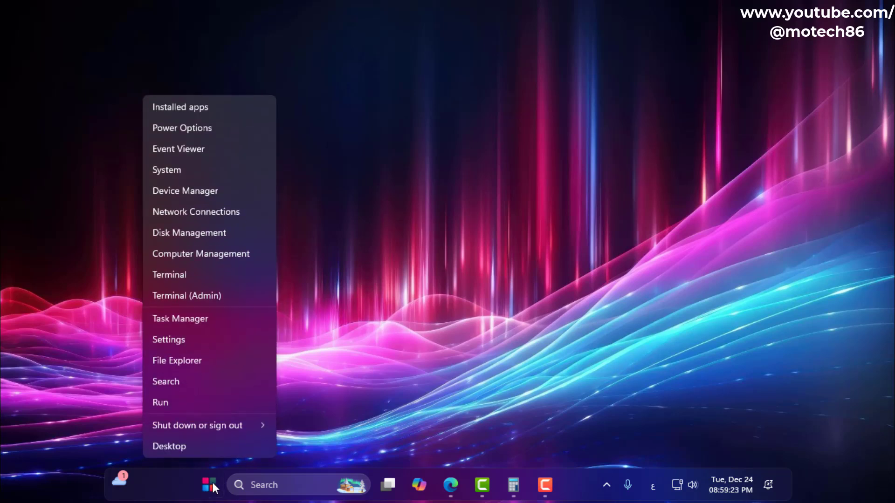
left_click(182, 108)
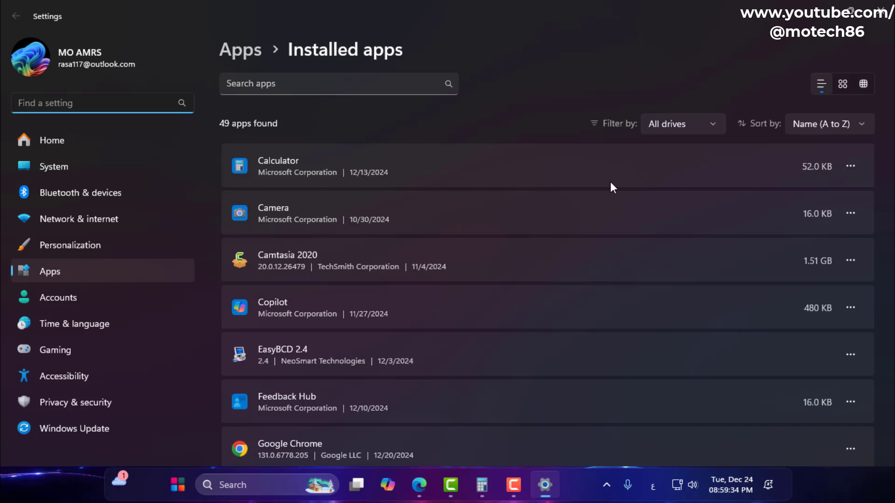
scroll(347, 210, "down", 4)
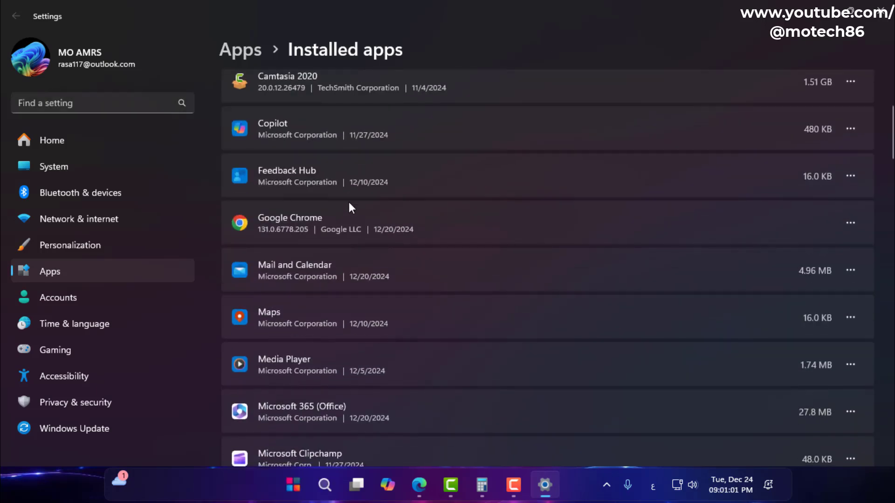
scroll(349, 203, "down", 4)
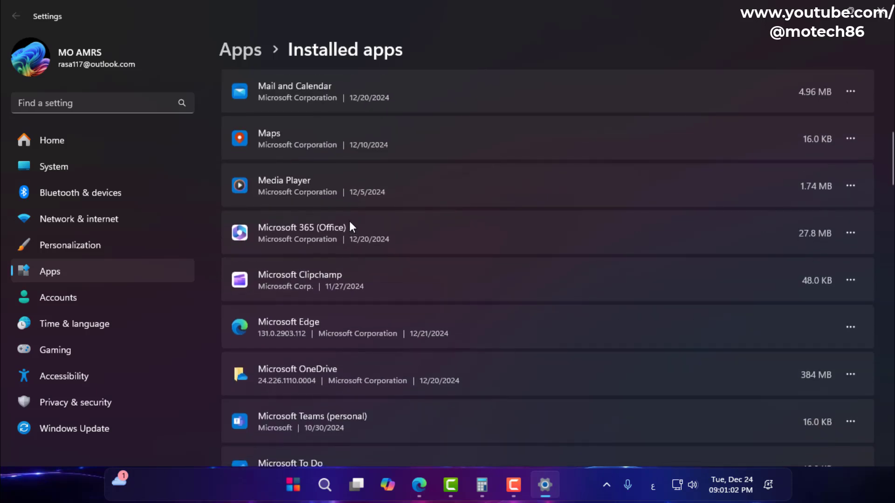
scroll(349, 224, "down", 4)
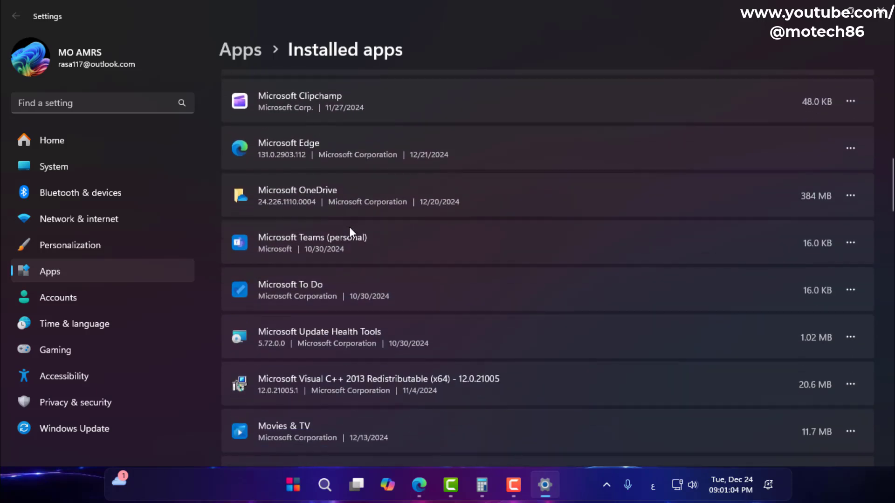
scroll(349, 227, "up", 1)
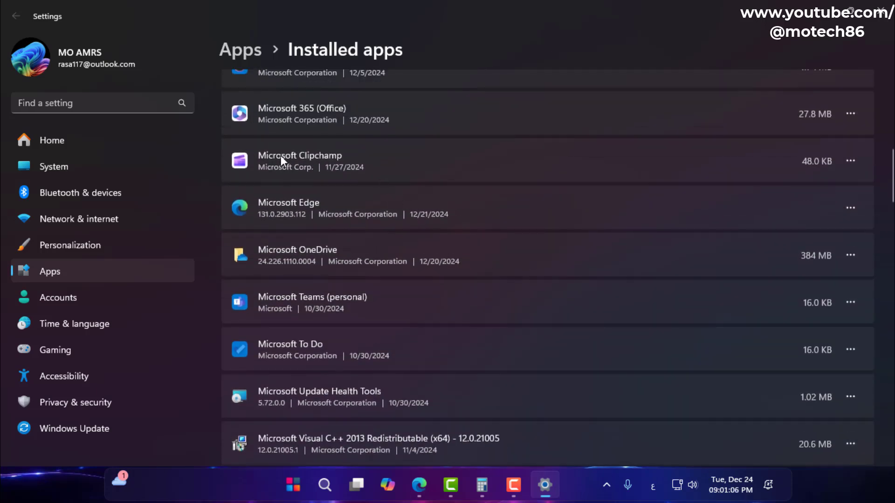
left_click(856, 160)
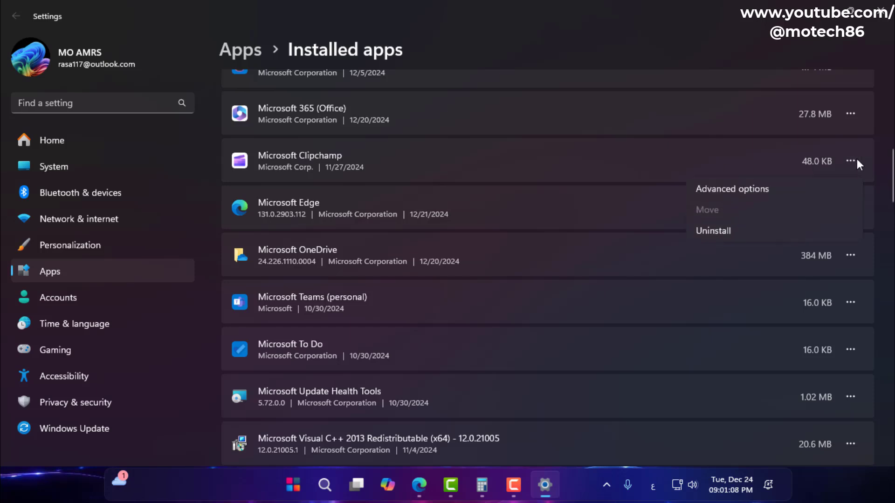
left_click(715, 232)
left_click(793, 238)
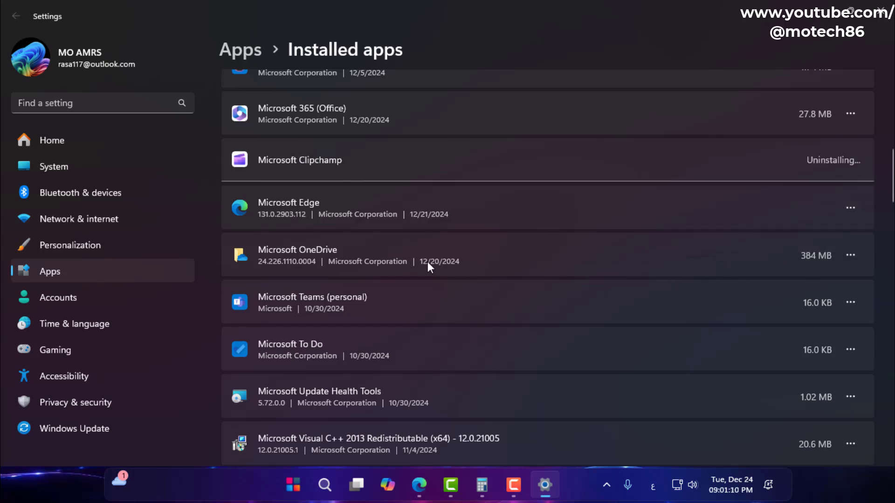
Uninstall the Notepad app from the installed apps list
scroll(416, 285, "down", 2)
scroll(410, 281, "down", 2)
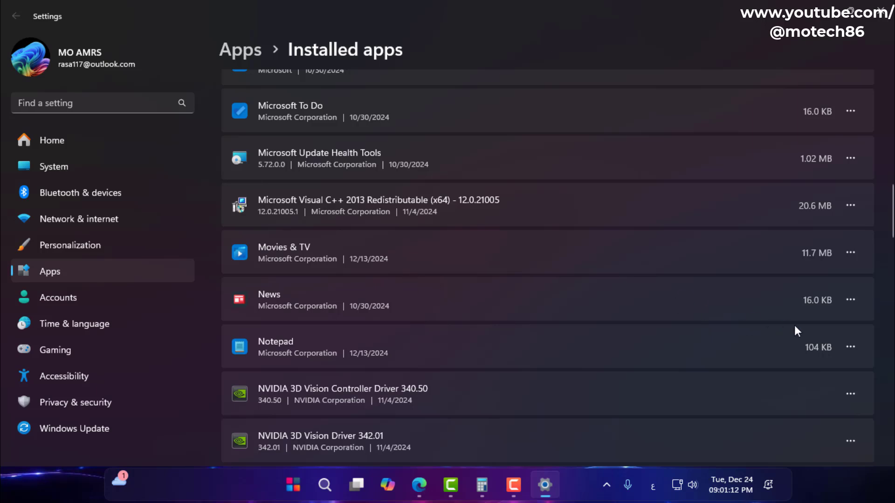
left_click(850, 300)
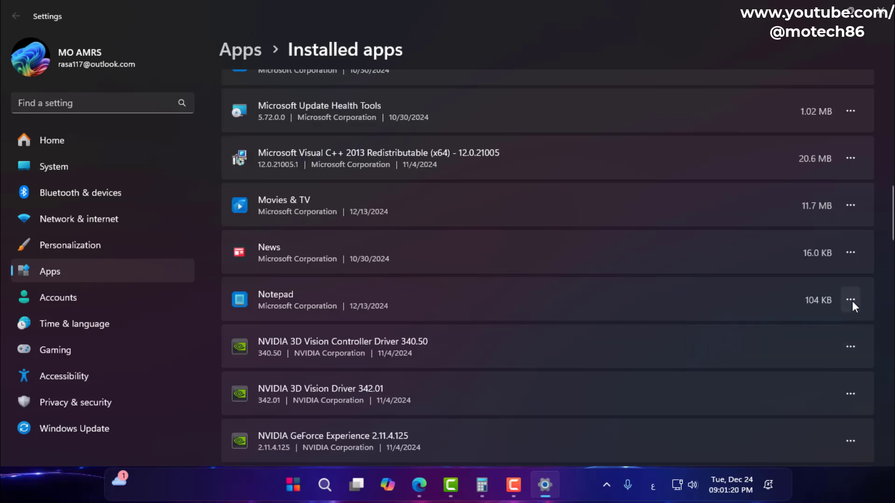
left_click(851, 300)
left_click(710, 369)
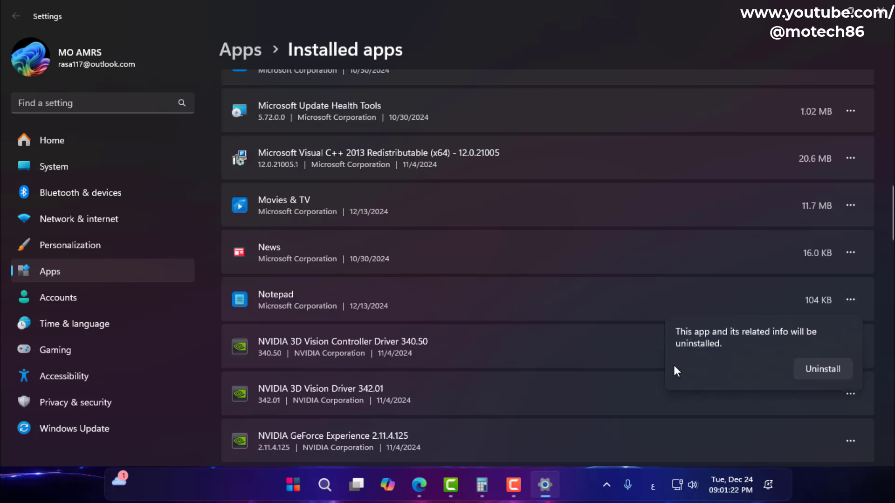
left_click(809, 370)
Look through the rest of the installed apps for other unneeded programs, and close Settings
scroll(424, 325, "down", 4)
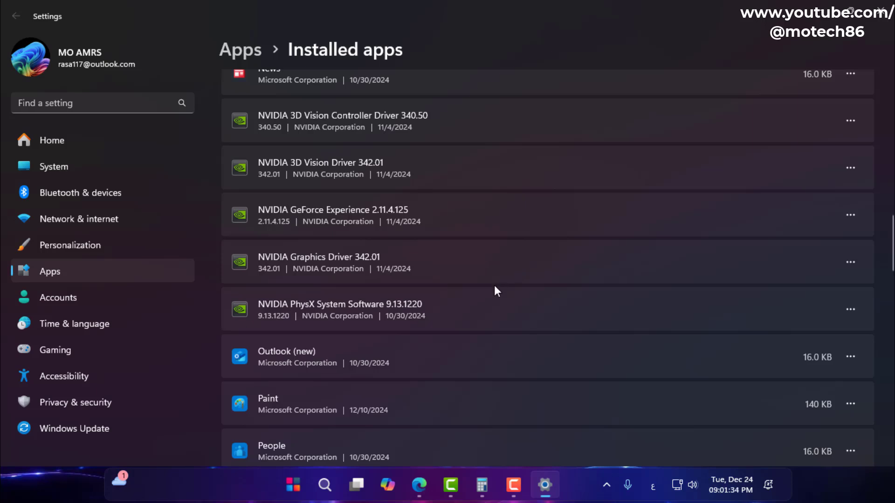
scroll(425, 235, "down", 5)
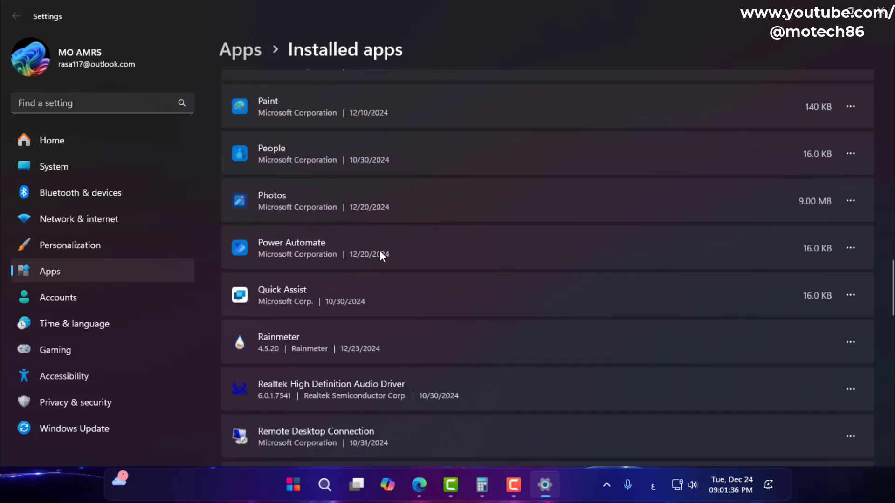
scroll(379, 249, "down", 4)
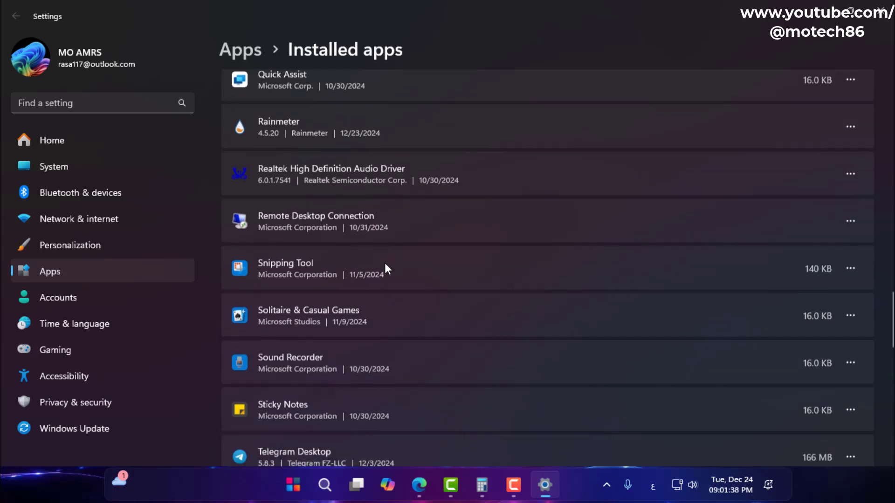
scroll(385, 266, "down", 3)
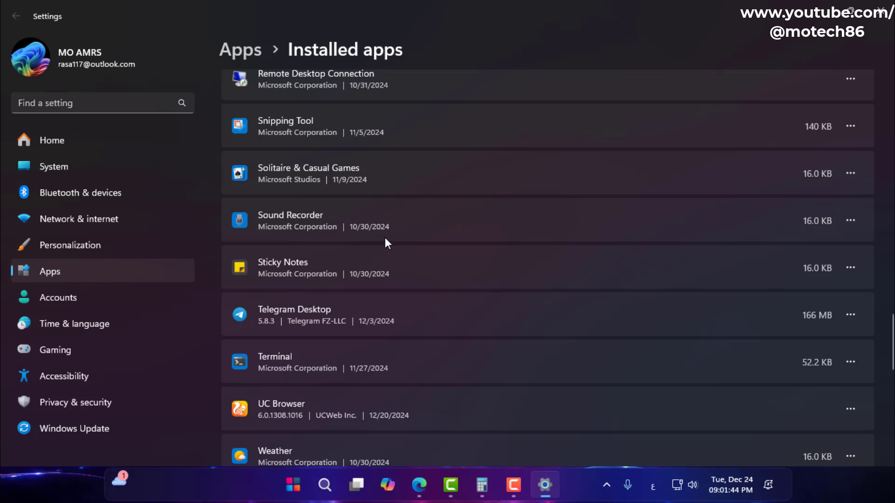
scroll(385, 238, "down", 8)
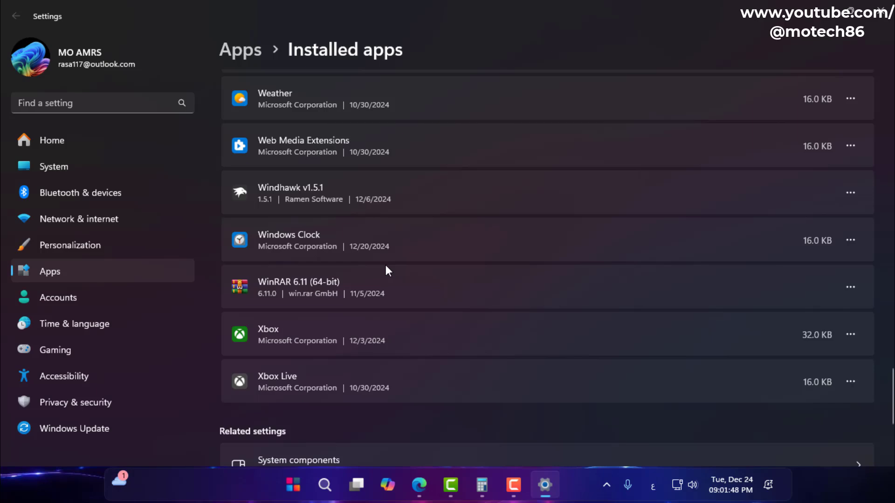
scroll(438, 318, "up", 12)
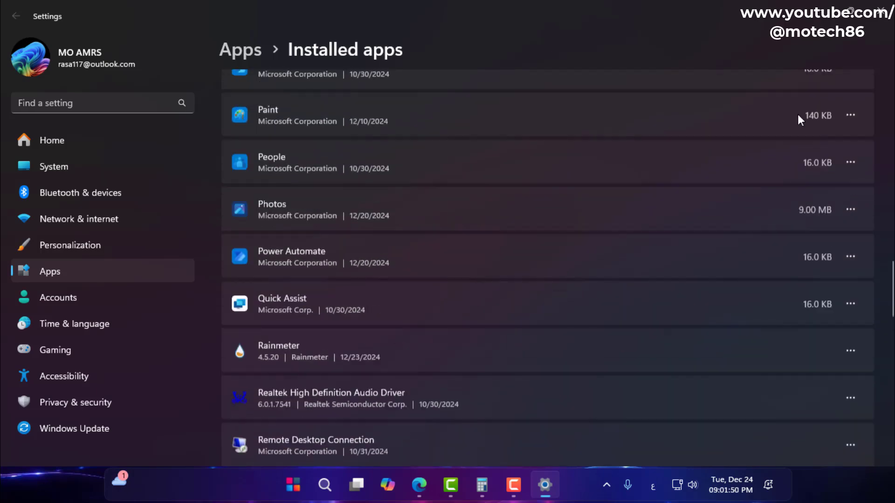
left_click(880, 11)
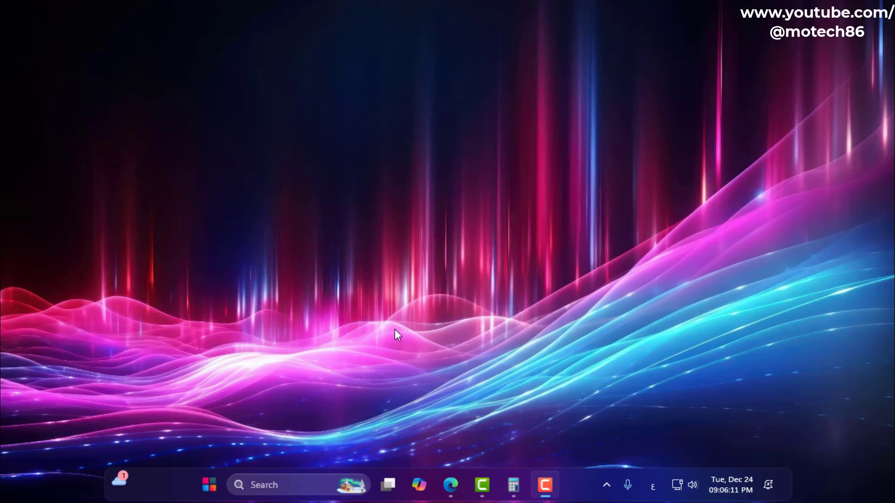
Open File Explorer and display the computer's drives in This PC
left_click(209, 485)
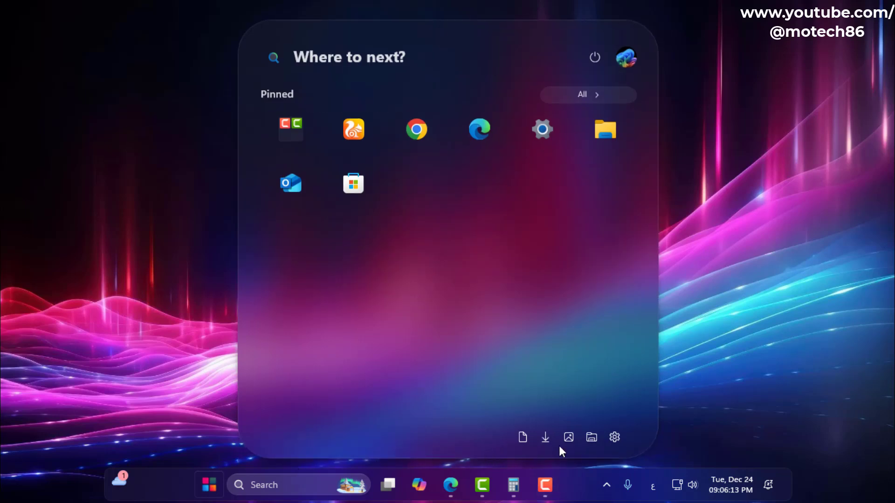
key("Escape")
key("super+e")
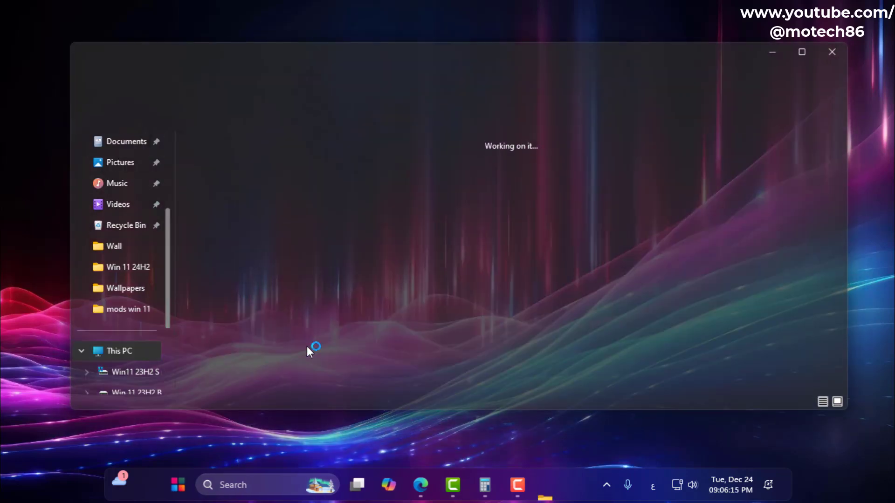
left_click(129, 352)
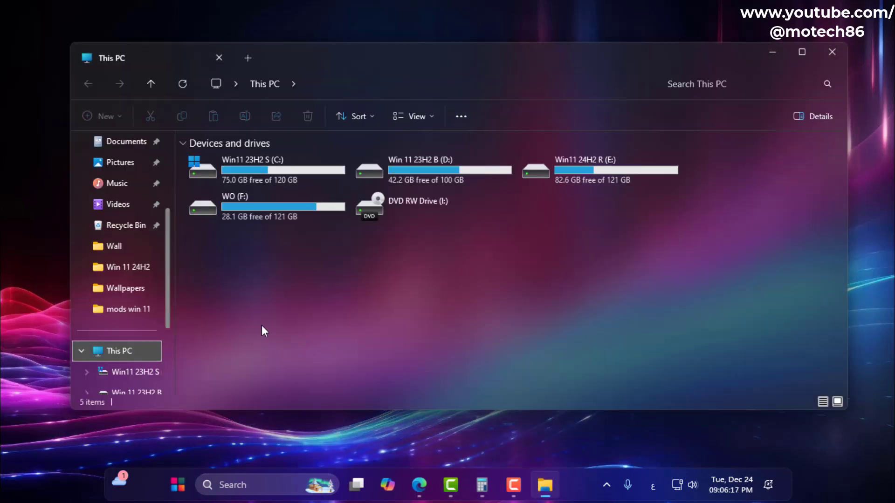
mouse_move(263, 176)
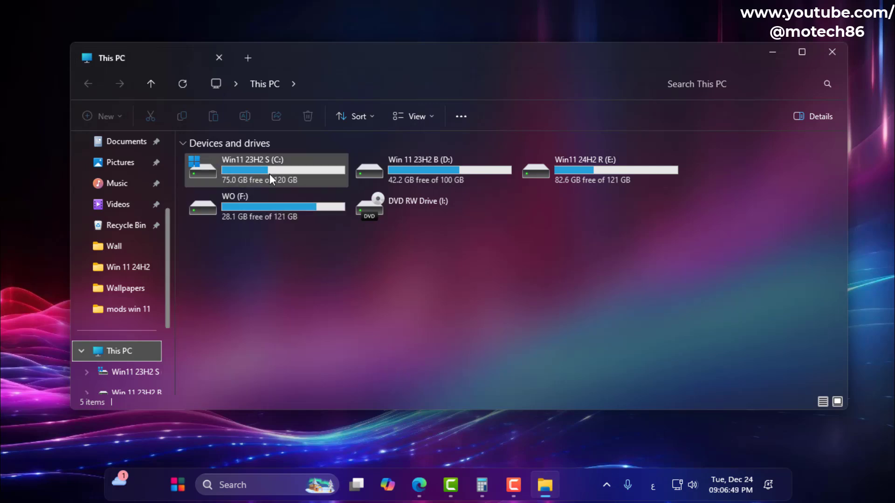
Check the free space on the C: drive and look through the contents of the Downloads folder
mouse_move(270, 167)
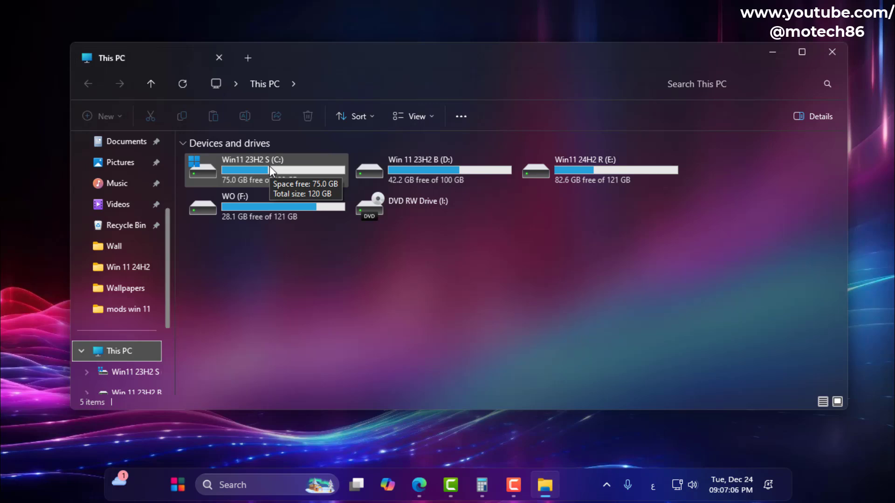
scroll(165, 292, "up", 3)
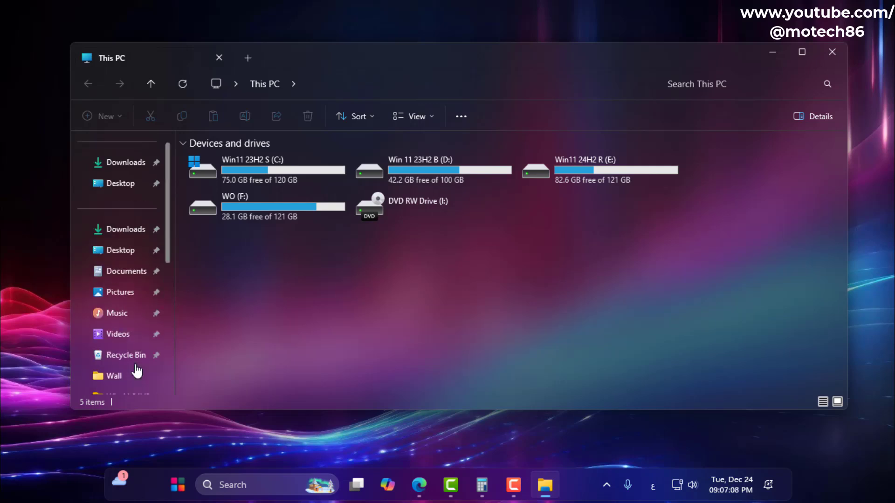
left_click(100, 228)
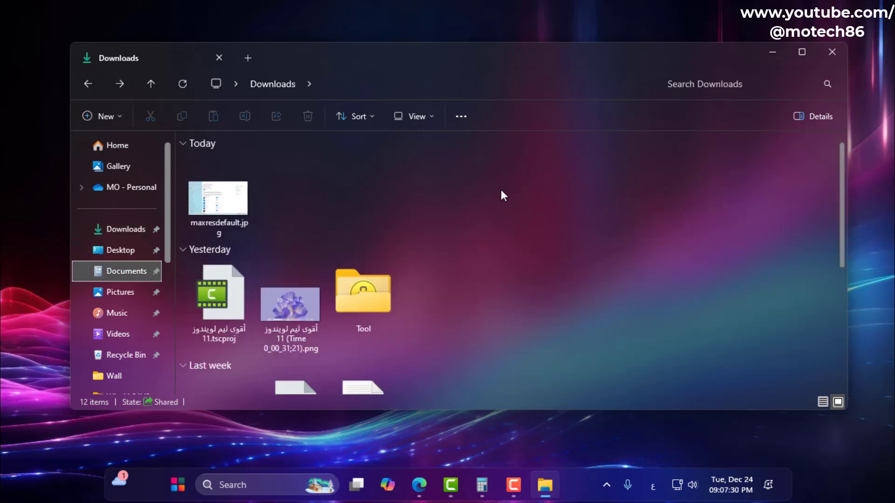
scroll(497, 200, "down", 5)
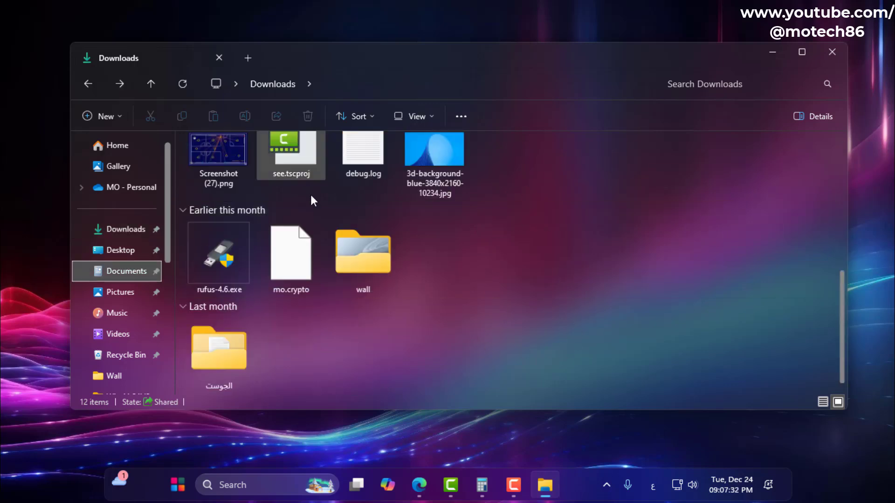
scroll(311, 196, "up", 5)
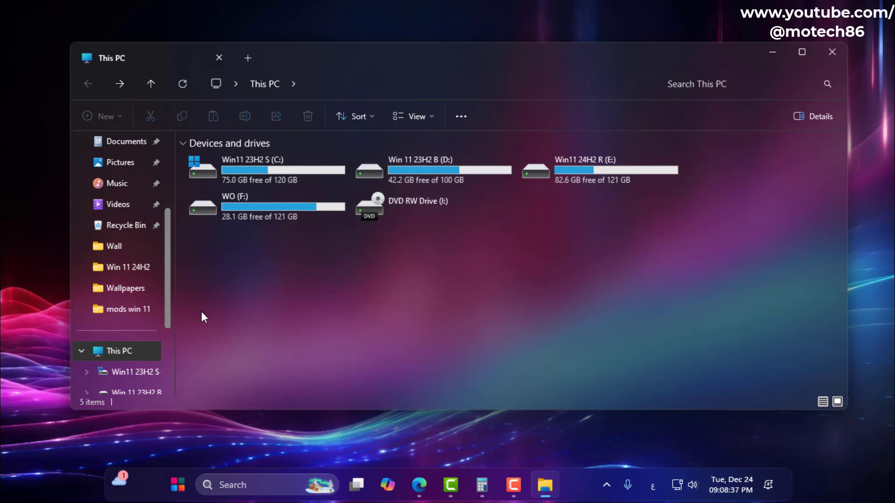
Empty the Recycle Bin, permanently deleting its items, and close File Explorer
right_click(114, 232)
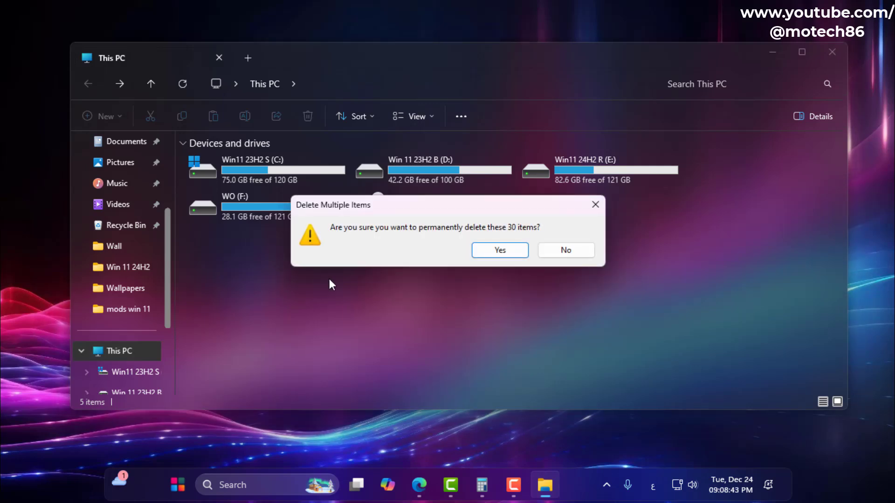
left_click(500, 250)
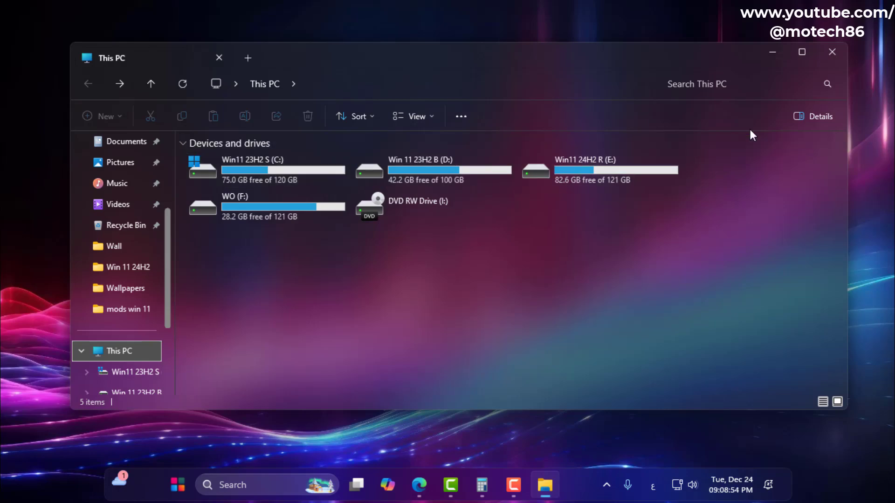
left_click(829, 59)
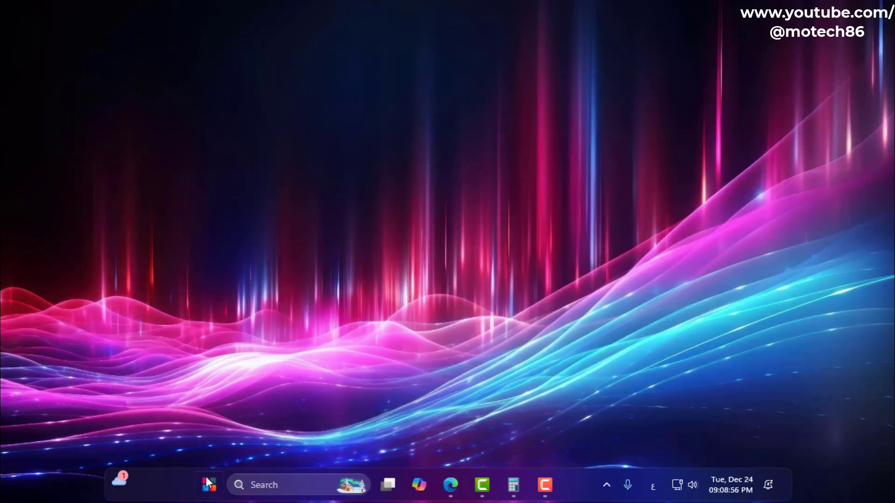
Open Windows Settings and display the Temporary files list in the system's storage settings
left_click(208, 483)
left_click(617, 439)
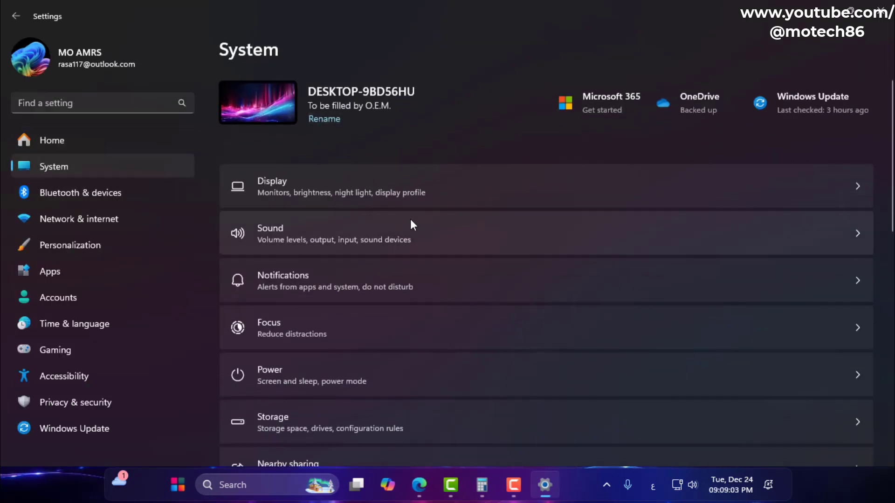
scroll(391, 261, "down", 3)
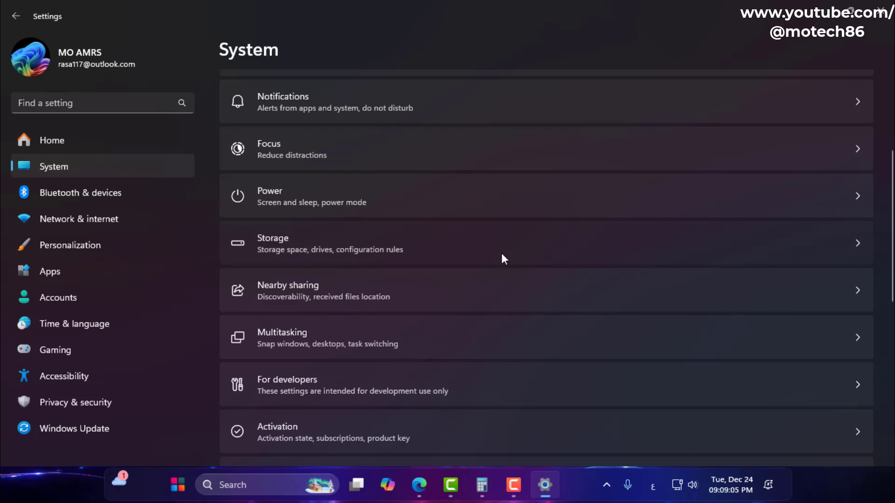
left_click(501, 253)
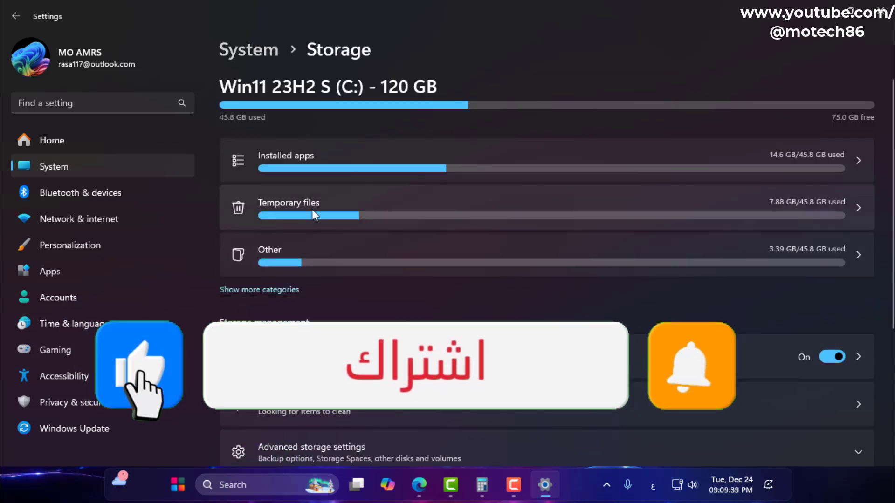
left_click(519, 222)
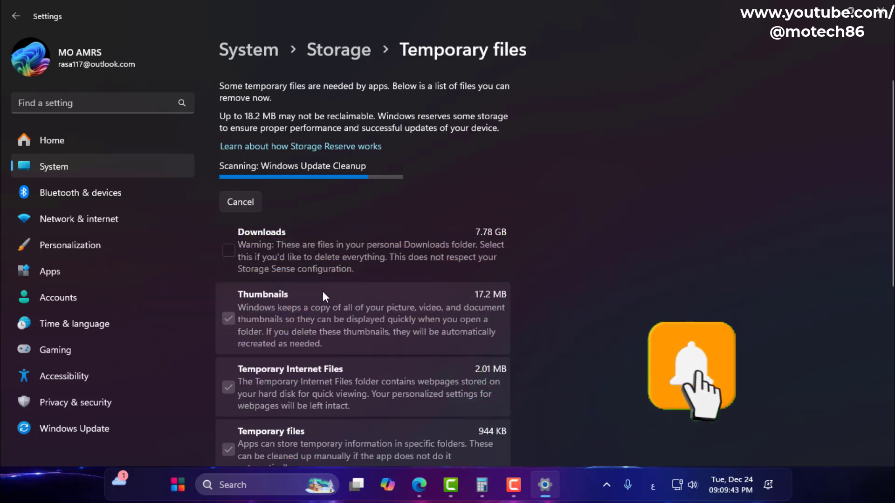
Review the temporary file categories, permanently remove the preselected ones while leaving Downloads unselected, and close Settings
scroll(334, 287, "down", 5)
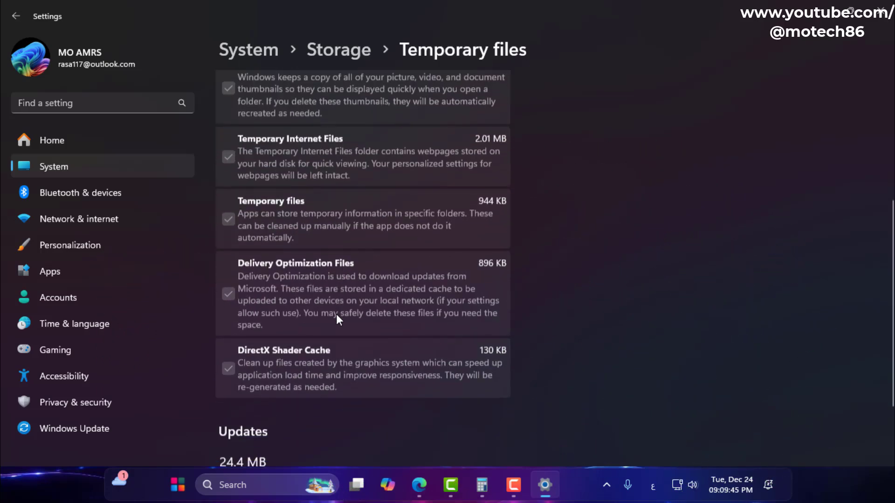
scroll(355, 355, "up", 4)
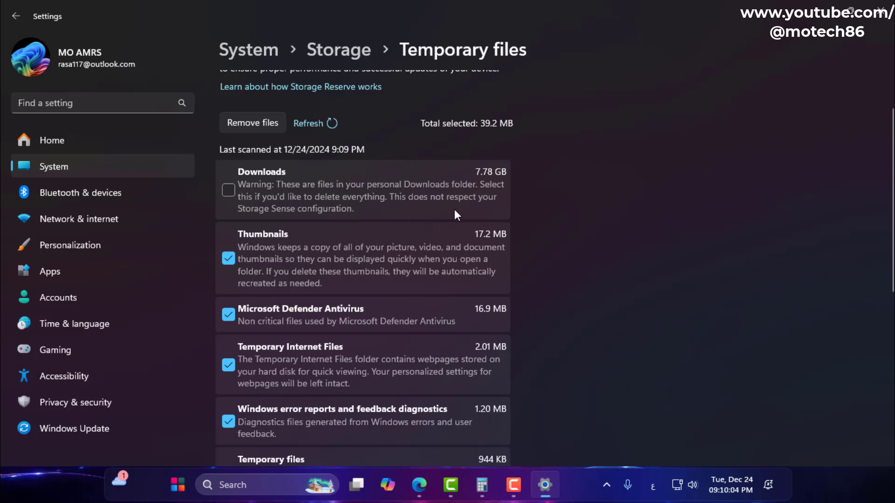
scroll(433, 227, "down", 6)
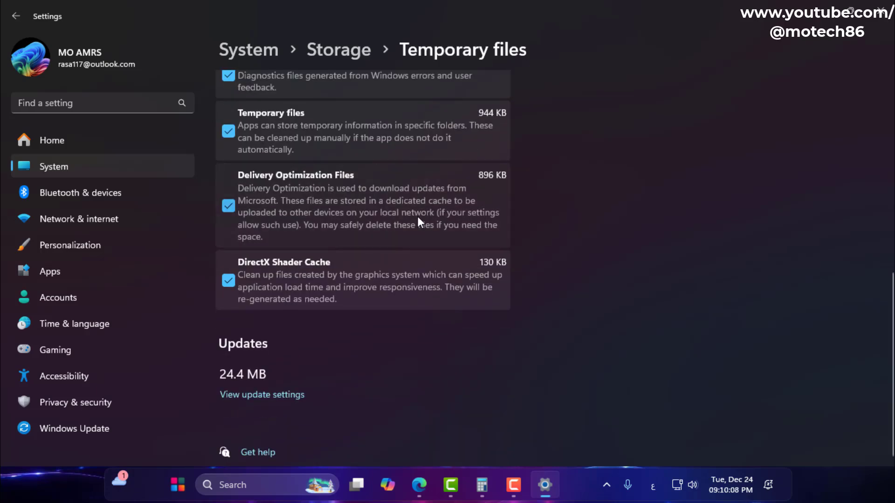
scroll(417, 219, "up", 6)
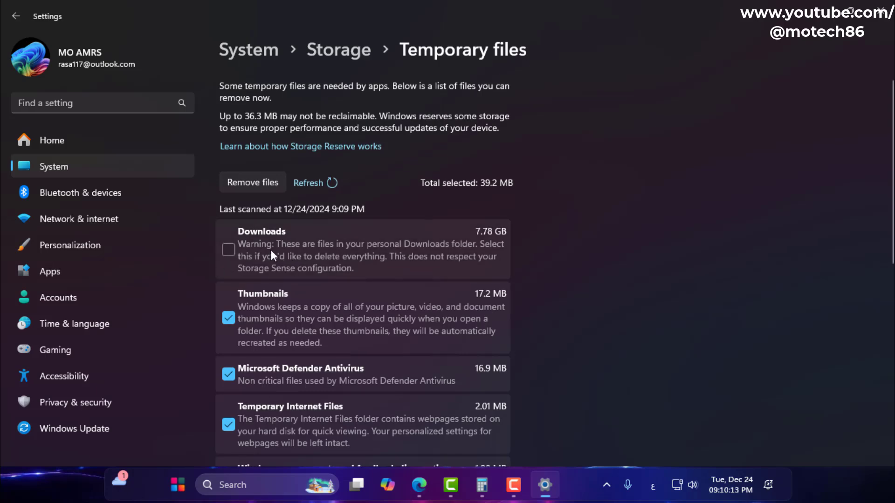
left_click(245, 181)
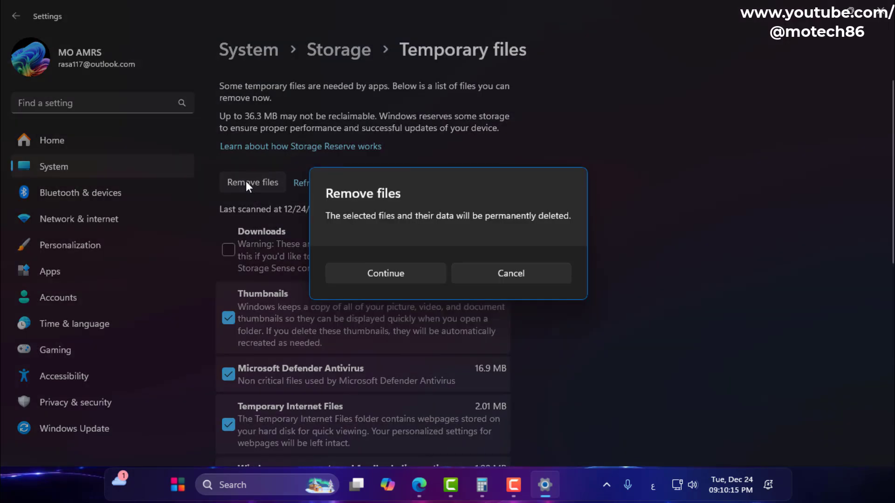
left_click(390, 274)
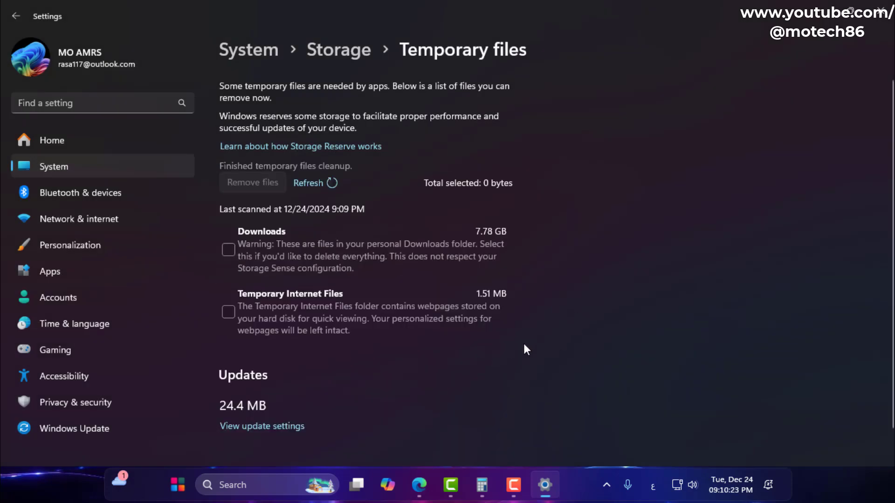
left_click(871, 19)
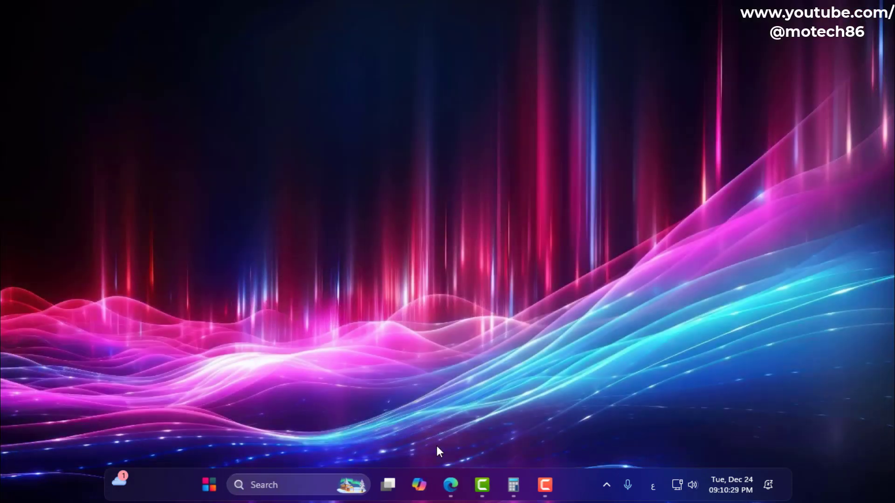
Open File Explorer and look over the quick access folders and recent files on its Home page
left_click(206, 487)
left_click(590, 436)
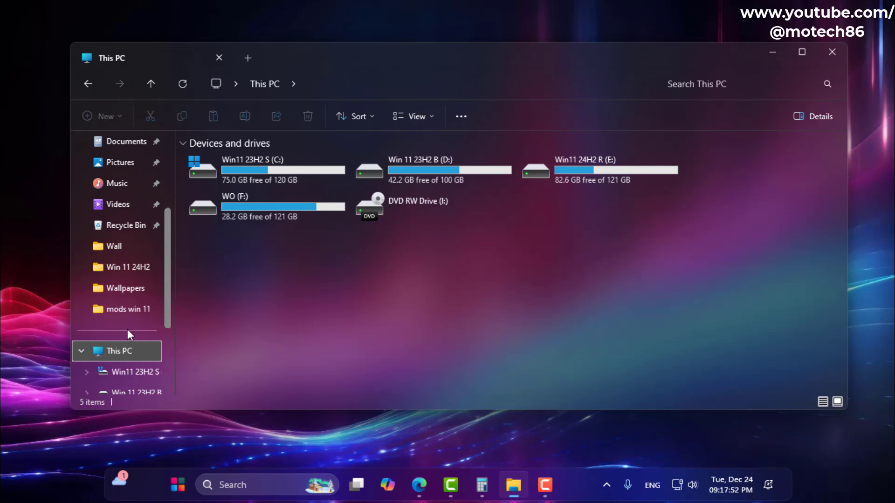
scroll(127, 329, "up", 3)
left_click(110, 146)
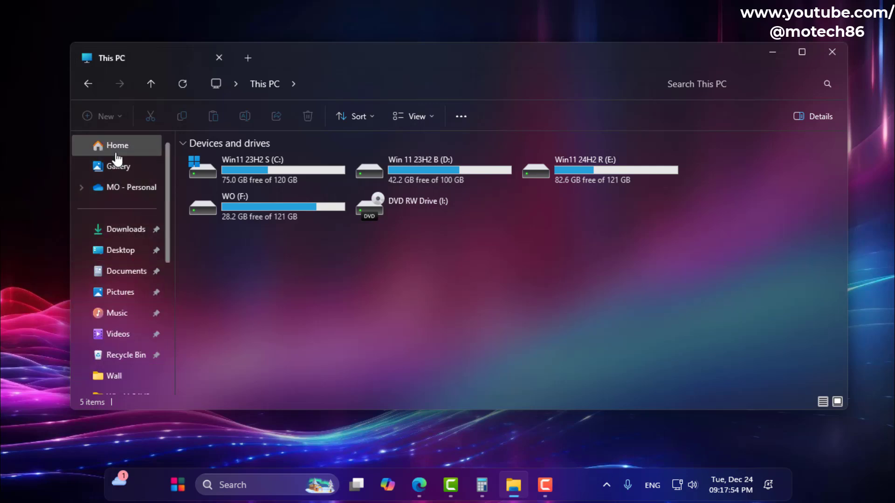
scroll(392, 346, "down", 5)
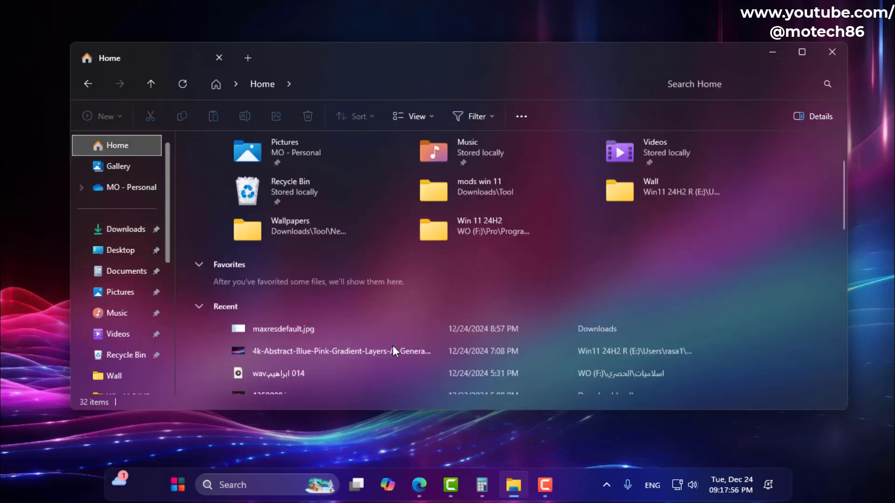
scroll(466, 326, "up", 2)
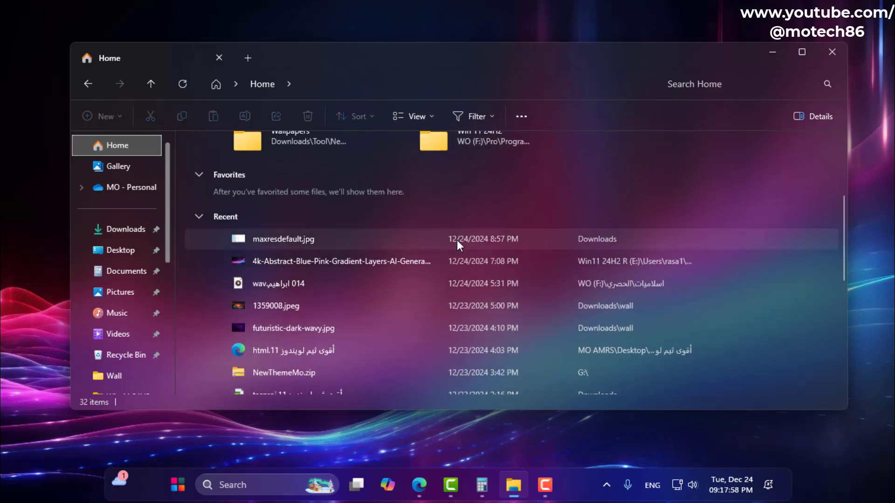
scroll(606, 215, "up", 3)
scroll(627, 216, "up", 1)
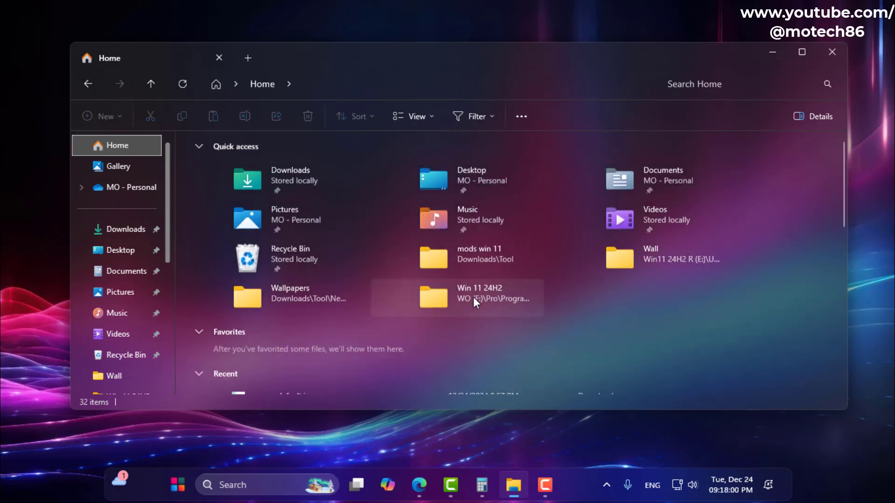
Clear the File Explorer history through Folder Options, check the Home page again, and close File Explorer
left_click(518, 117)
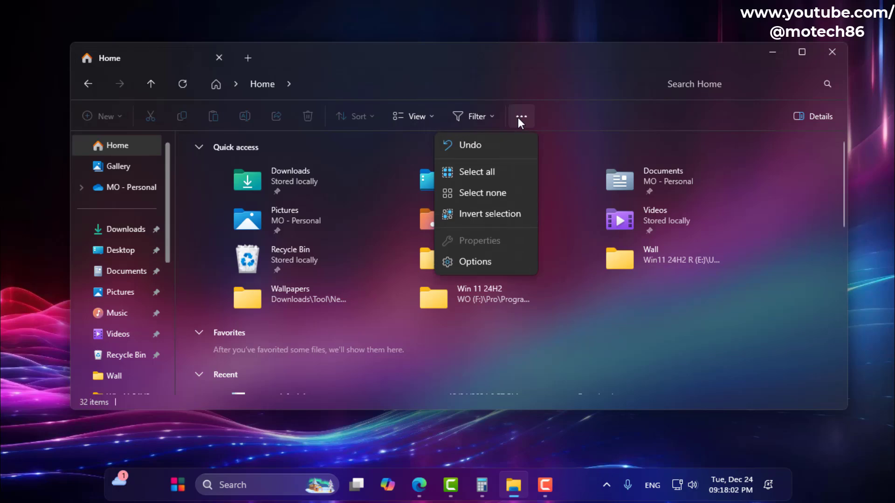
left_click(465, 259)
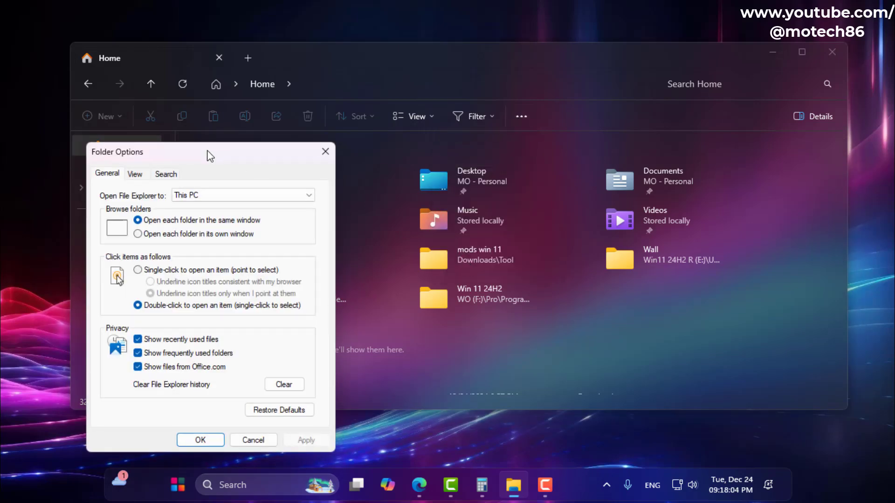
left_click_drag(210, 154, 422, 97)
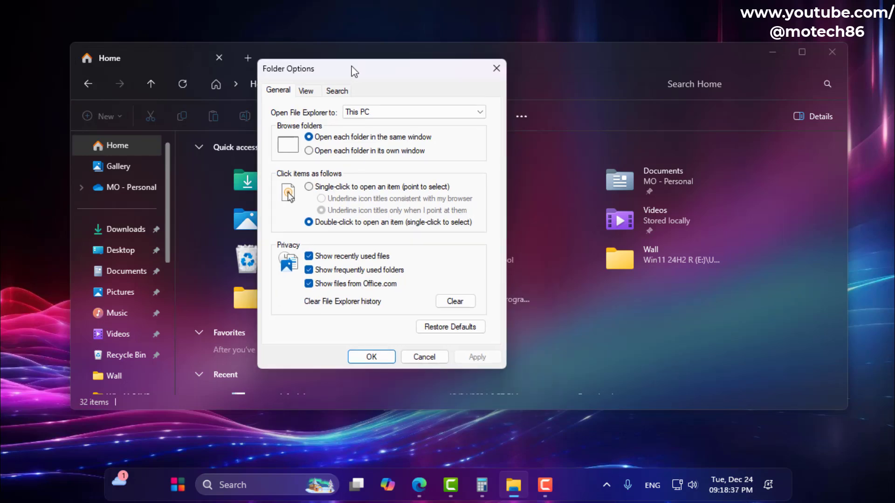
left_click_drag(354, 71, 385, 67)
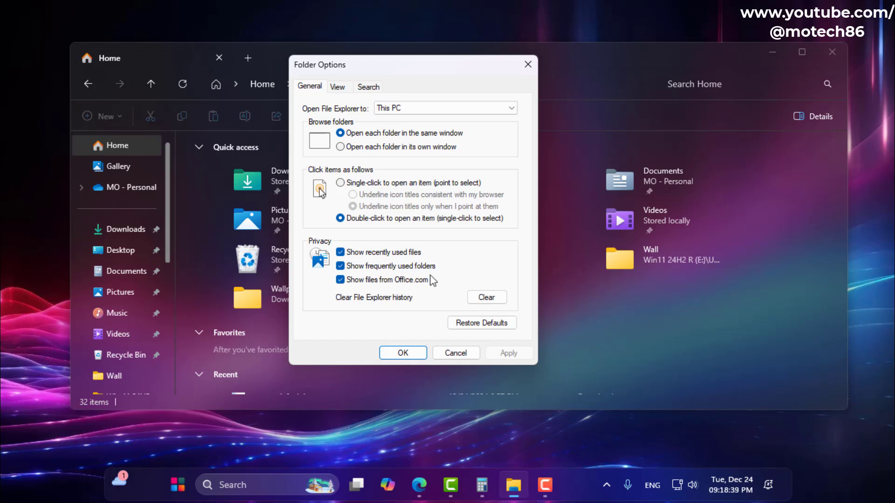
left_click(486, 302)
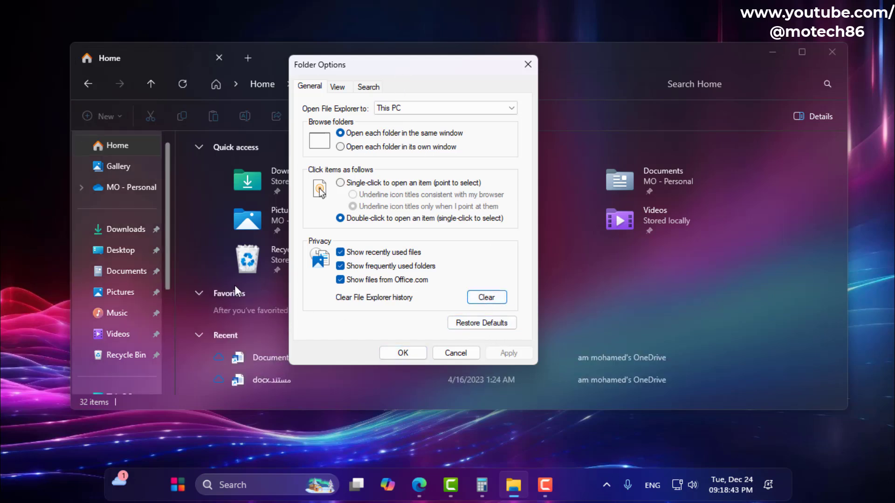
left_click(402, 353)
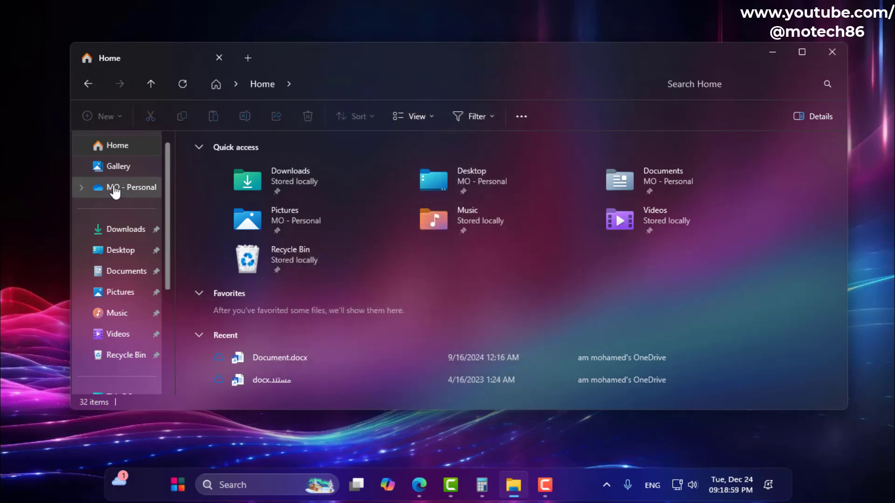
left_click(118, 148)
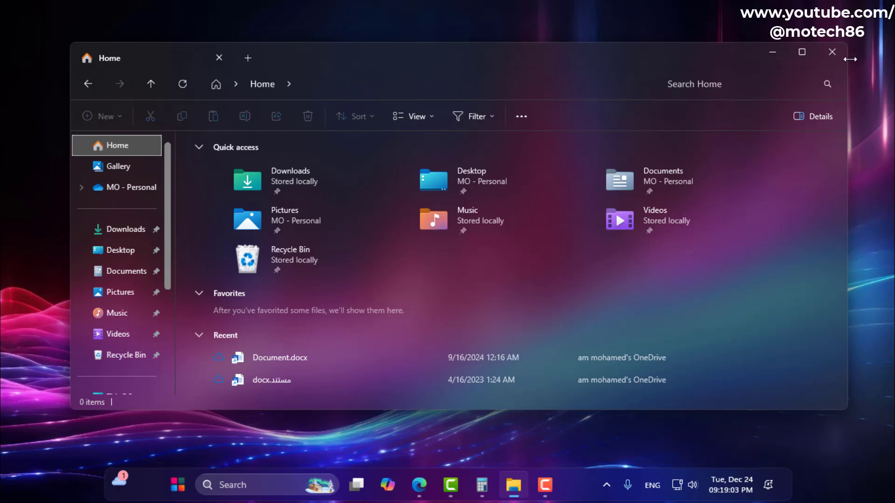
left_click(833, 52)
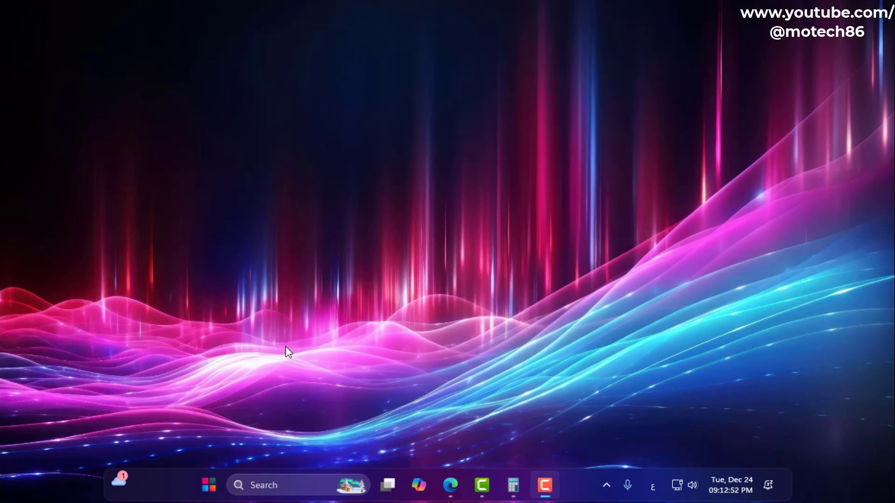
Open the Windows Temp folder with the Run command temp and grant permanent access to it
right_click(210, 485)
left_click(255, 410)
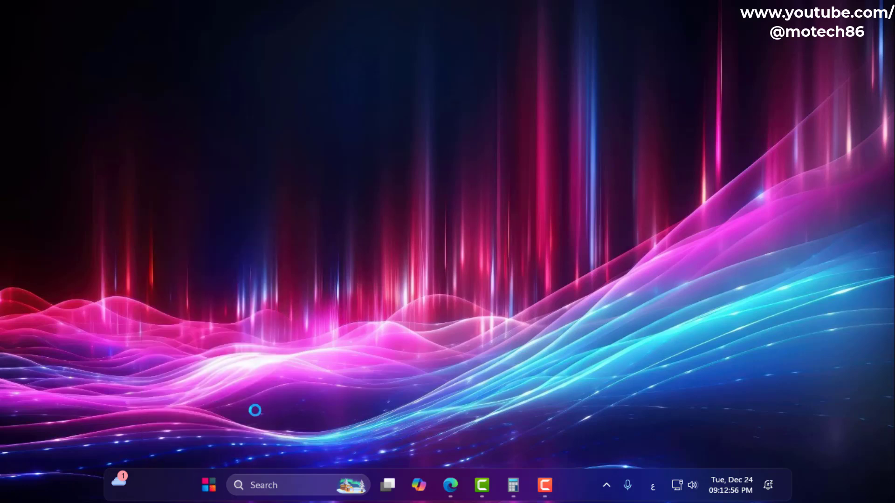
left_click_drag(166, 335, 468, 192)
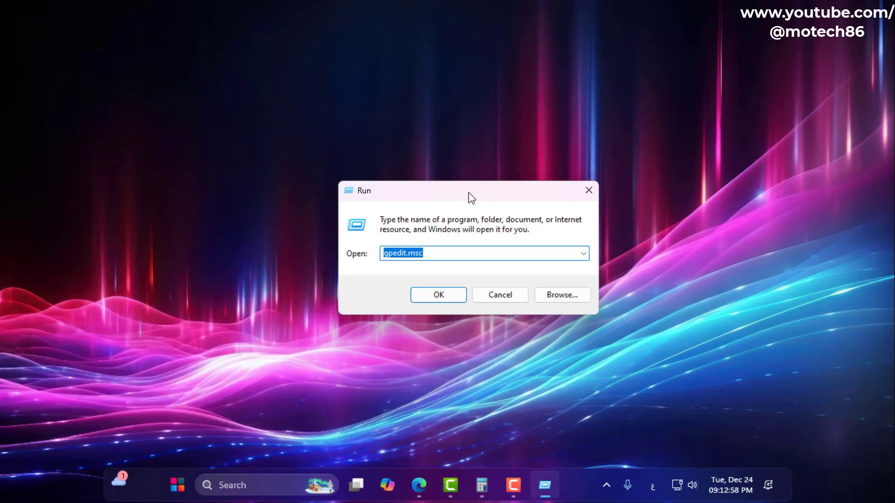
type("temp")
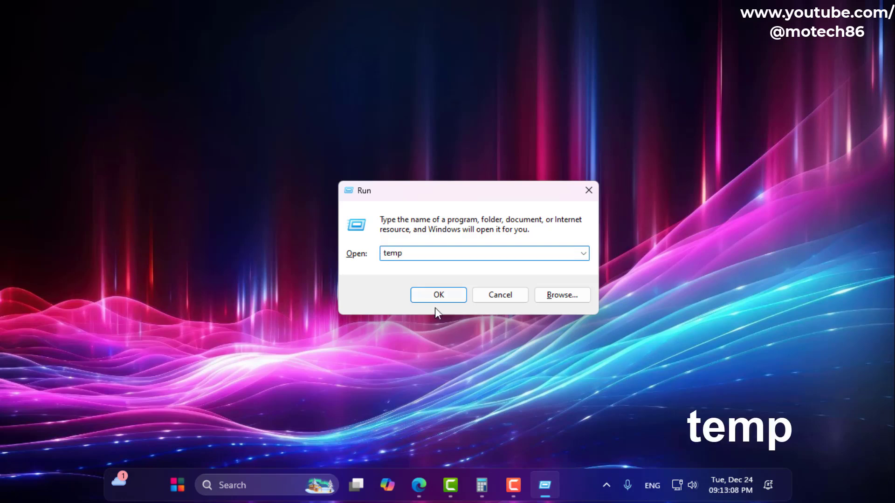
left_click(438, 296)
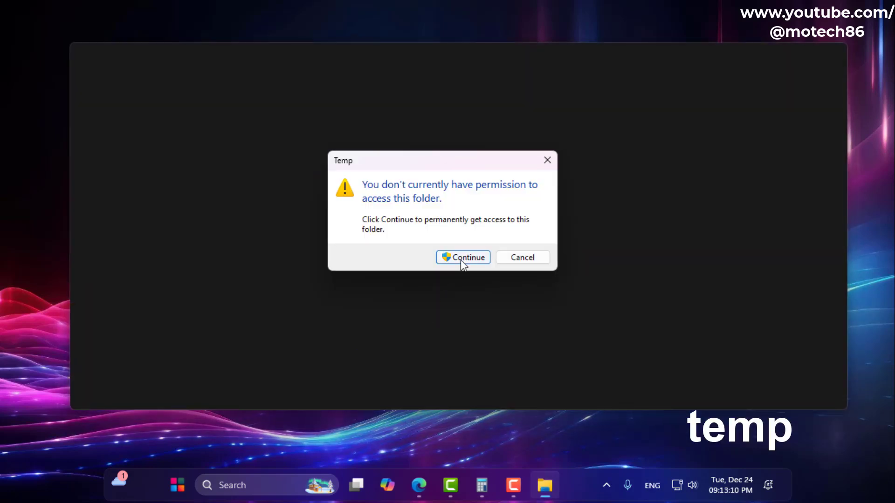
left_click(464, 257)
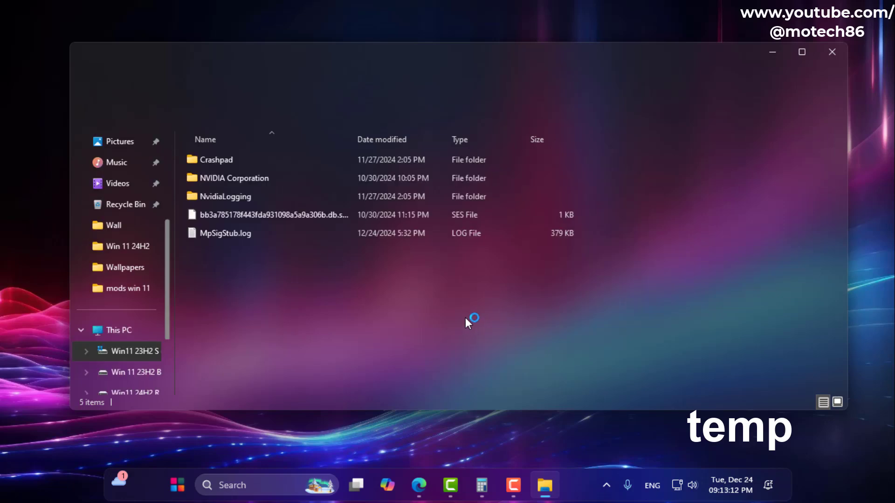
Delete all files and folders in the Windows Temp folder and close its window
key("ctrl+a")
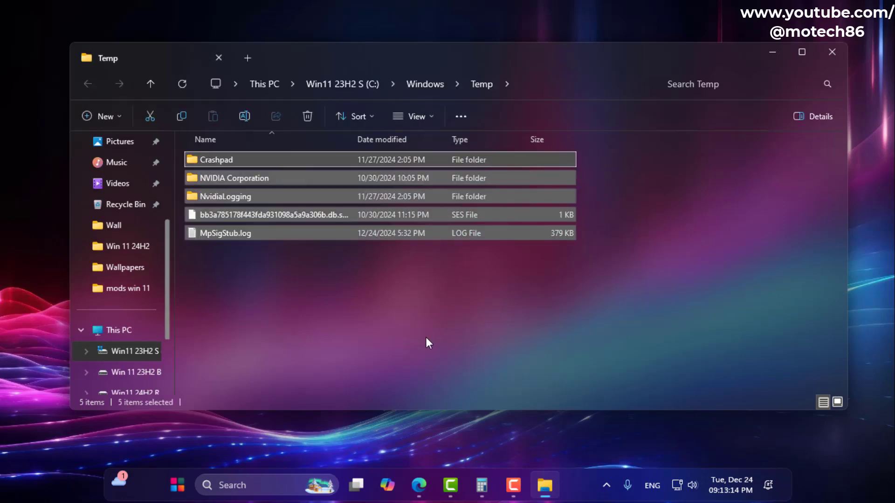
left_click(312, 116)
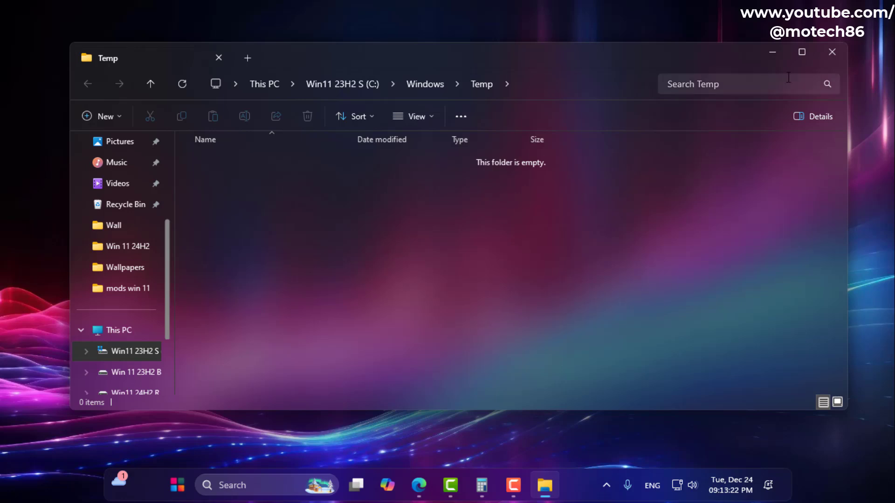
left_click(832, 52)
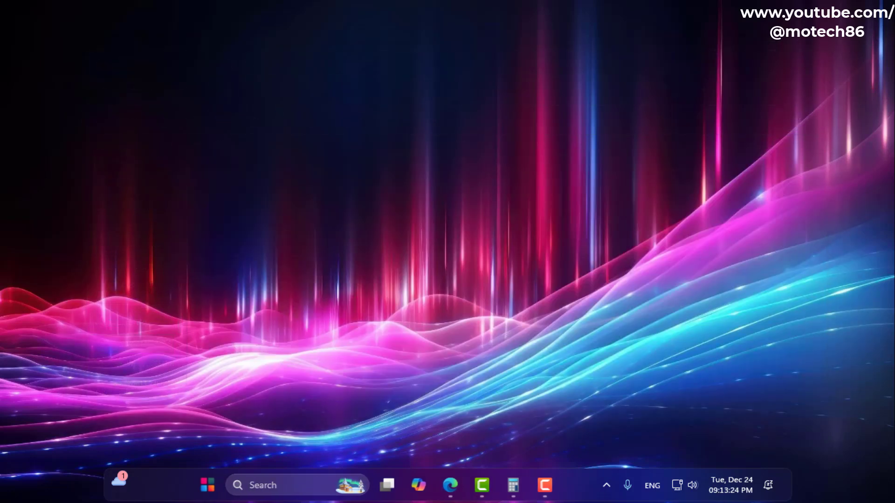
Open the user's local Temp folder with the Run command %temp%
right_click(207, 486)
left_click(186, 403)
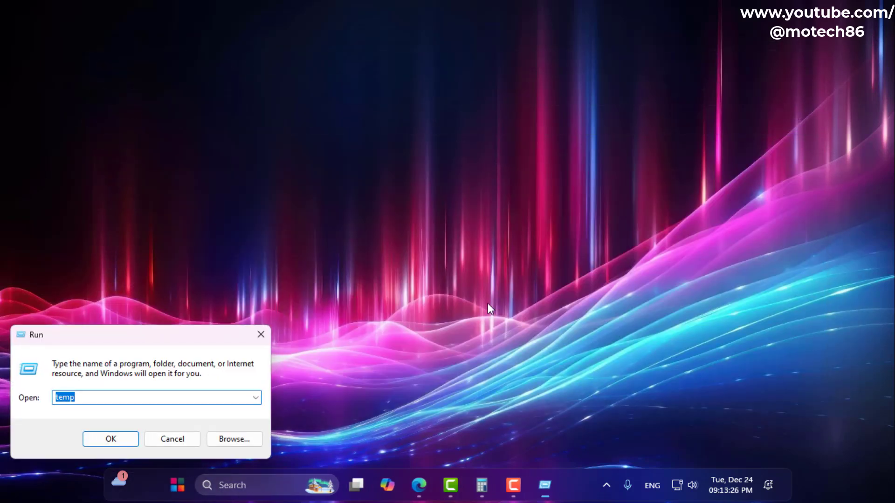
type("%")
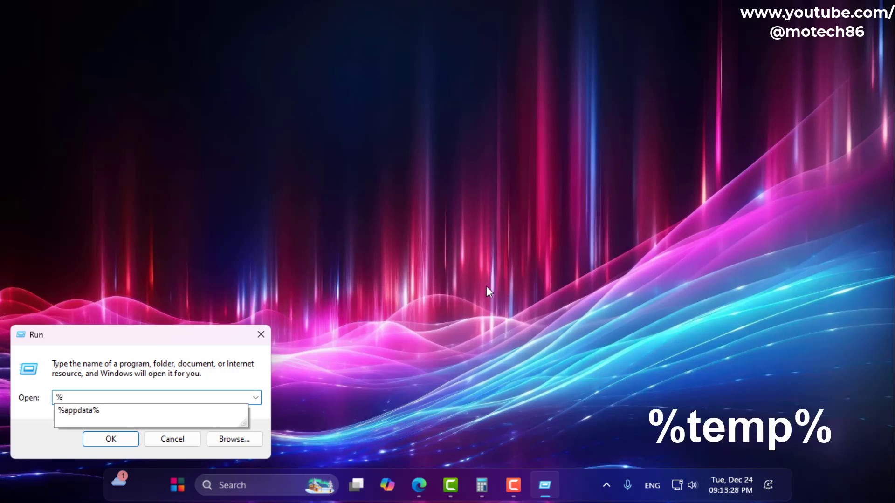
type("temp%")
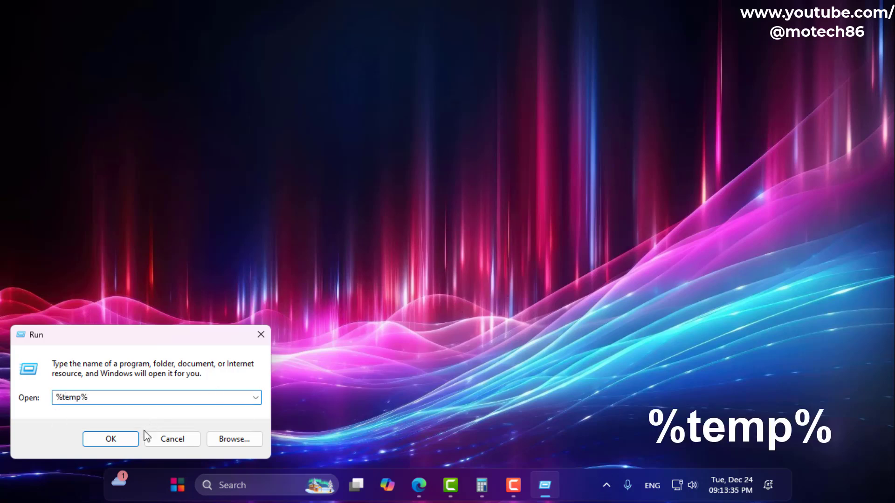
left_click(124, 440)
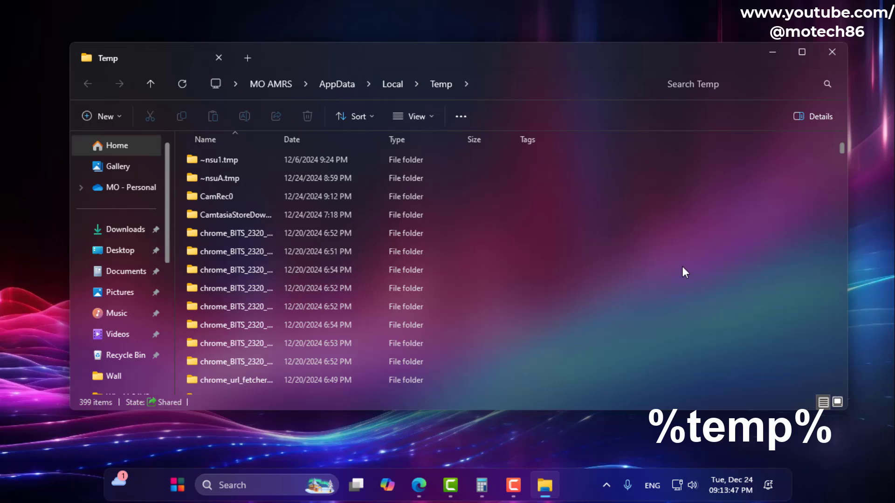
Delete everything in the local Temp folder, skipping all items that are in use, and close the window
key("ctrl+a")
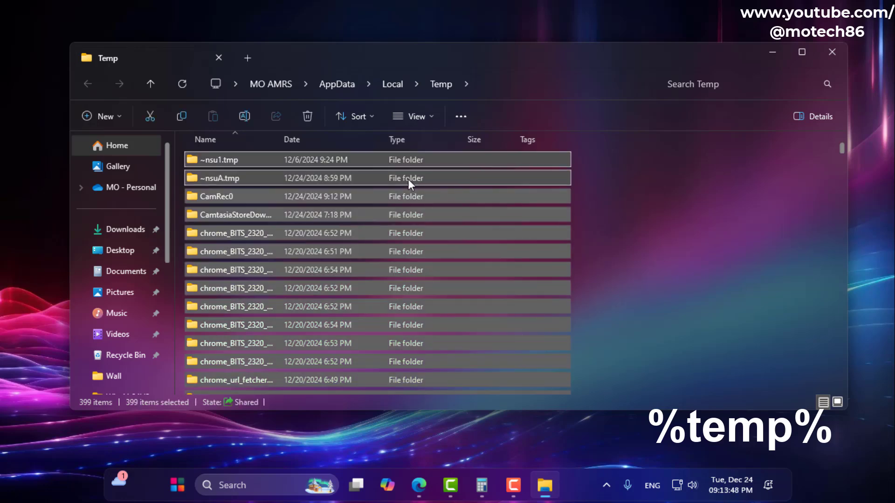
key("Delete")
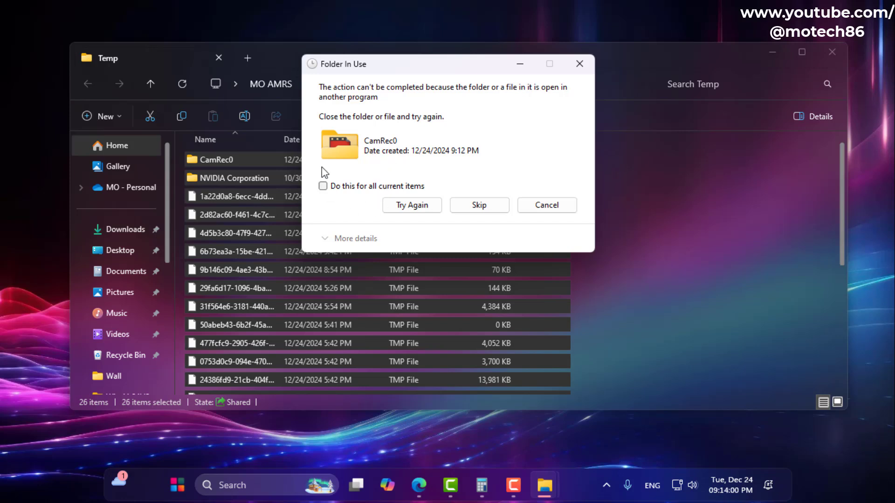
left_click(323, 187)
left_click(465, 205)
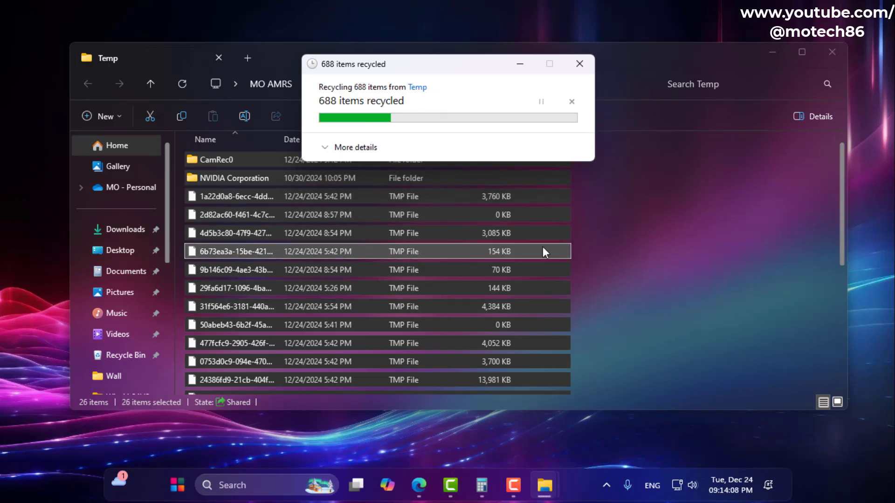
scroll(329, 290, "down", 4)
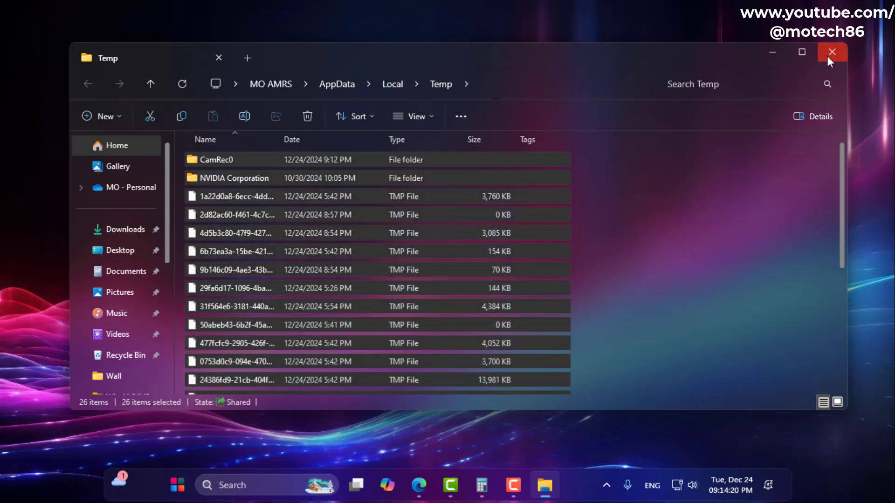
left_click(829, 54)
Open the Windows Prefetch folder with the Run command prefetch and delete all of its contents
right_click(210, 487)
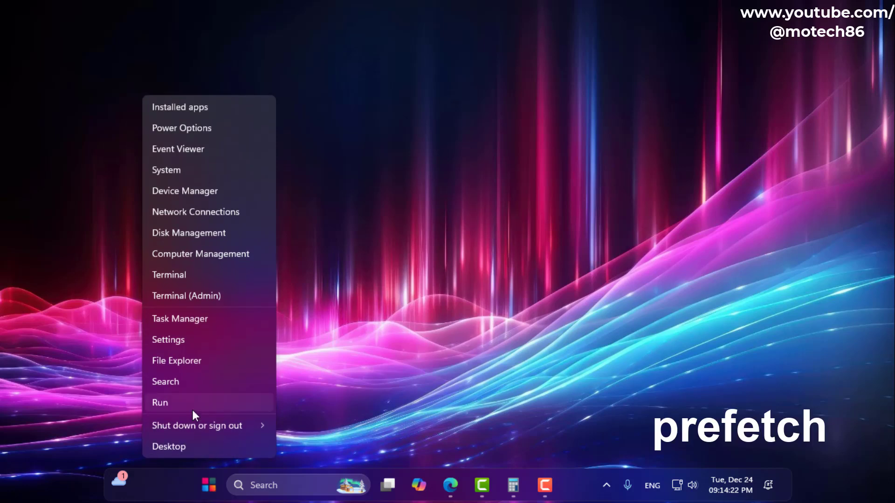
left_click(193, 412)
type("prefetch")
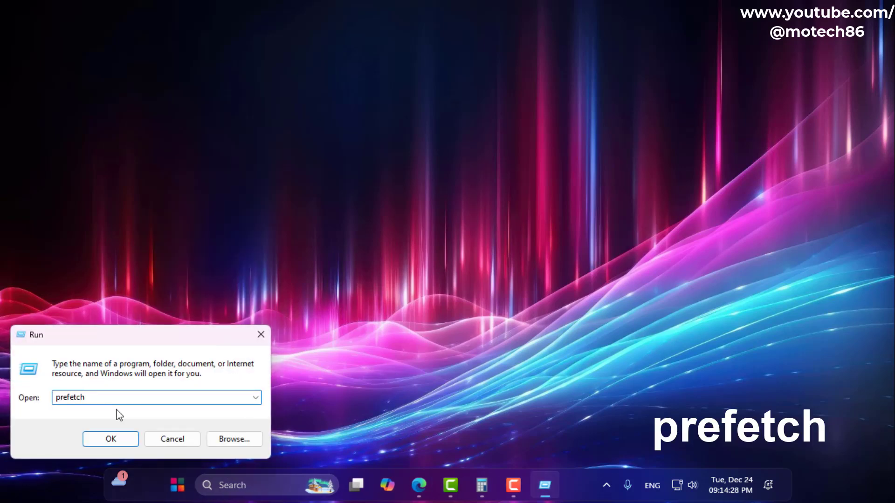
left_click(93, 437)
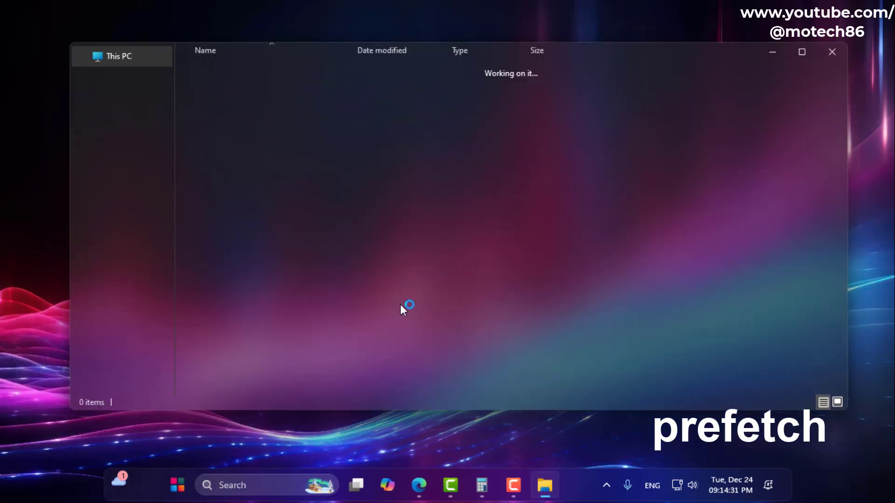
key("ctrl+a")
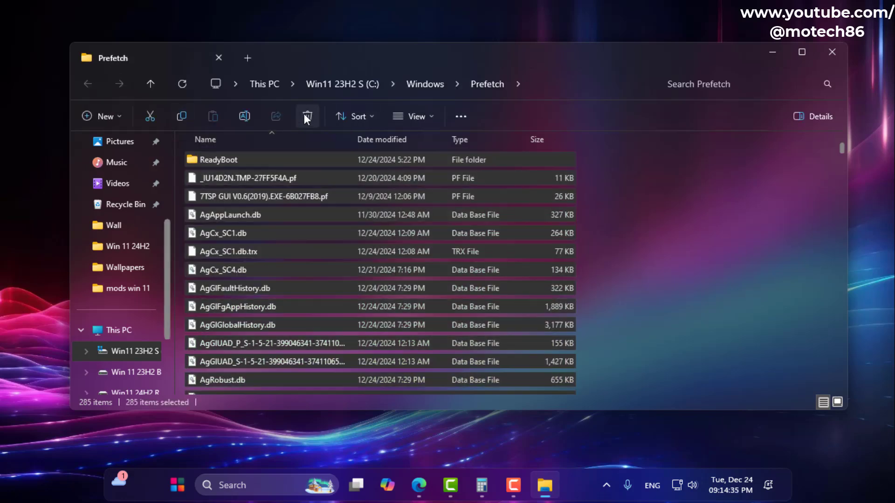
left_click(305, 115)
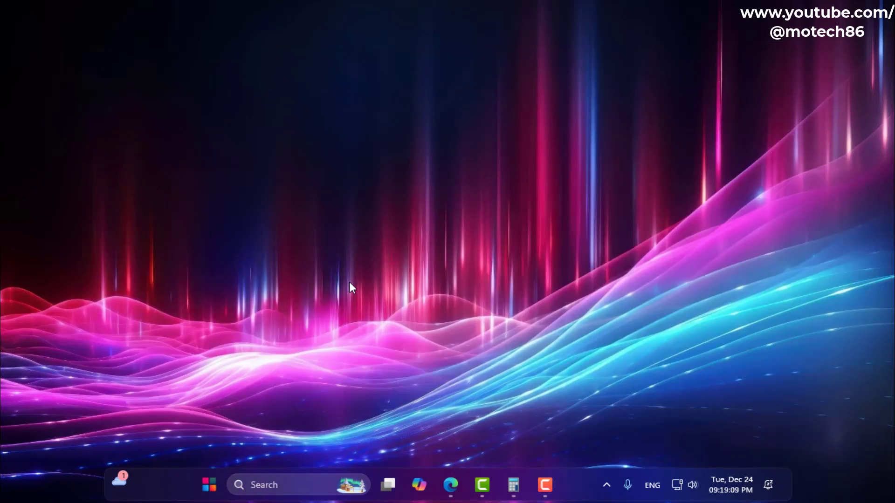
Open the advanced System Properties from the About page of the system settings and minimize the Settings window
left_click(209, 485)
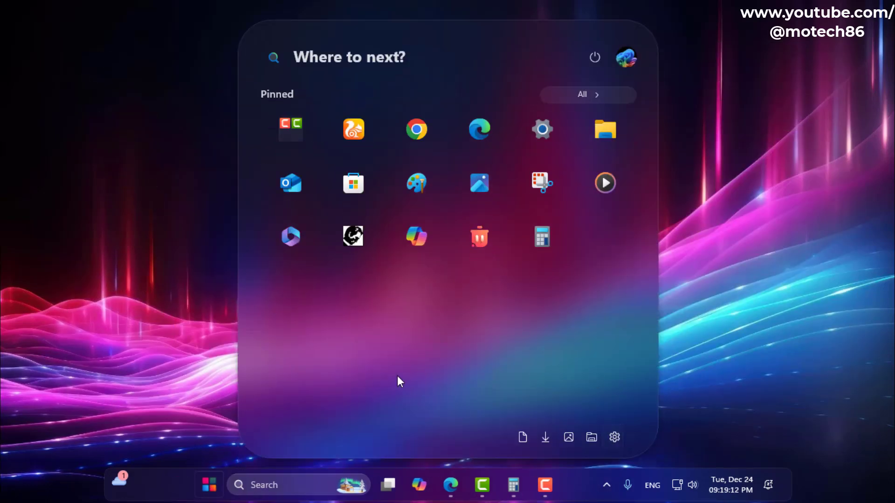
key("super+i")
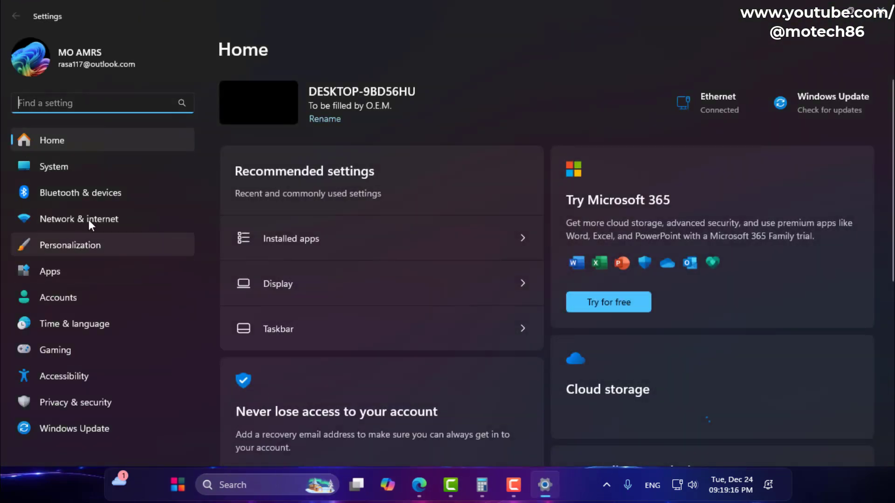
left_click(41, 167)
scroll(351, 276, "down", 5)
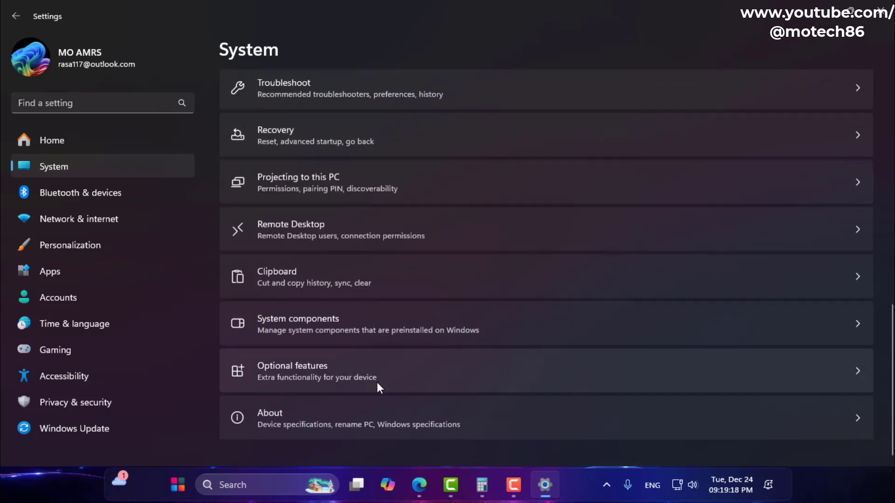
left_click(410, 375)
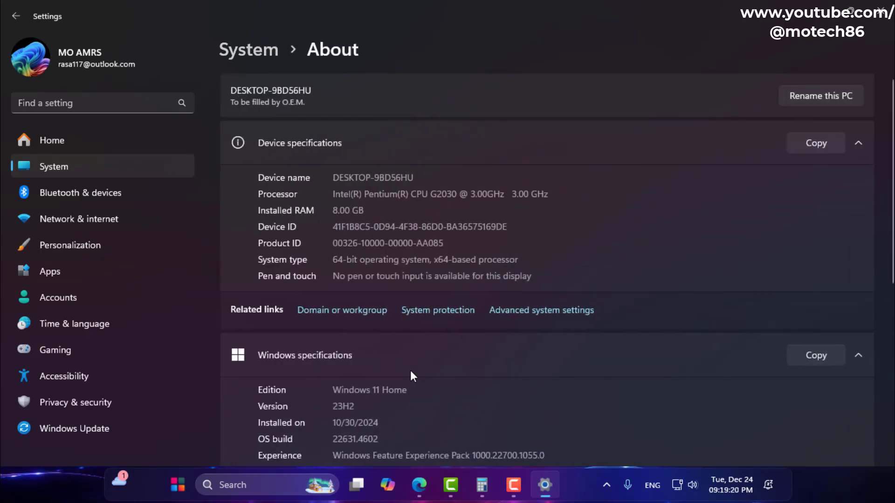
left_click(528, 317)
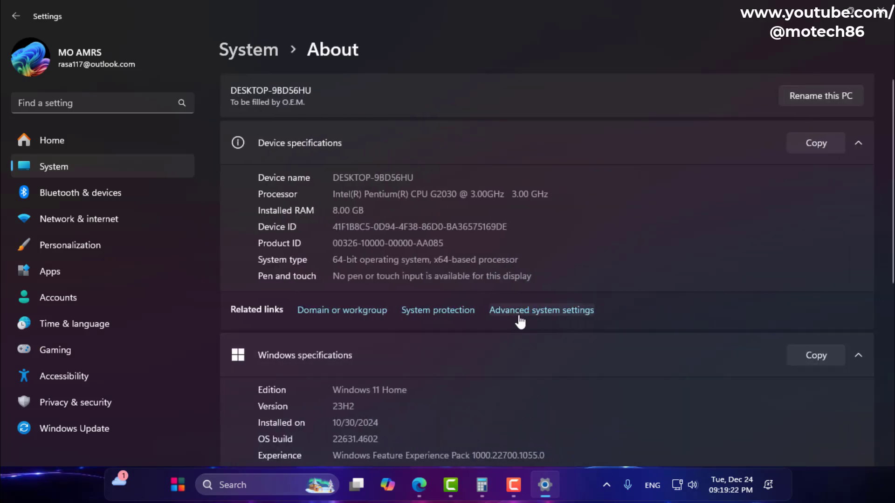
left_click_drag(236, 101, 426, 98)
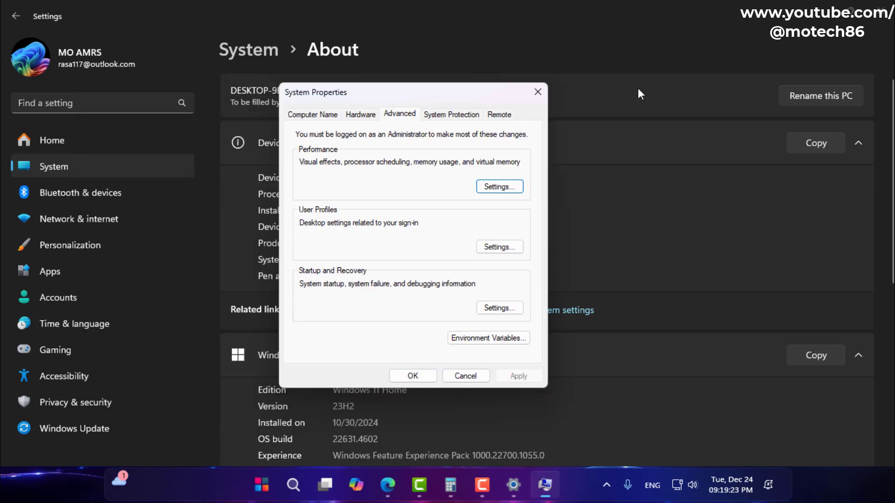
left_click(820, 10)
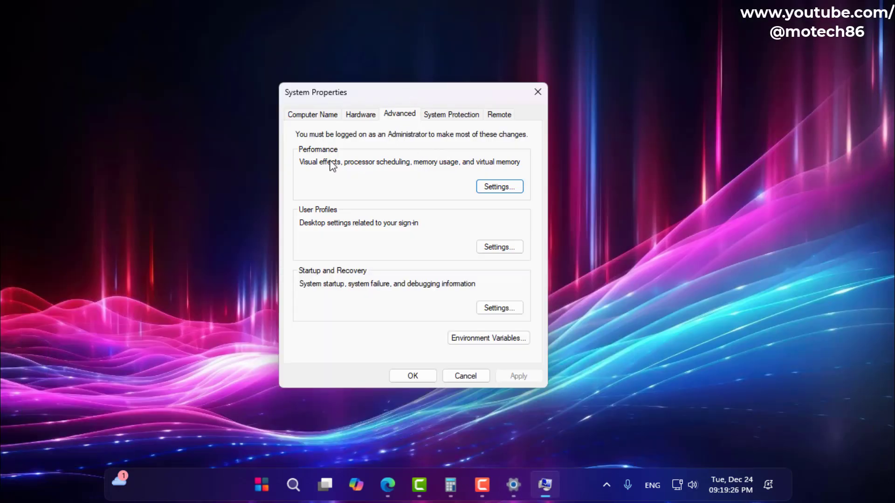
Adjust the visual effects for best performance, re-enable only smooth font edges and thumbnails instead of icons, apply them, and close System Properties
left_click(493, 188)
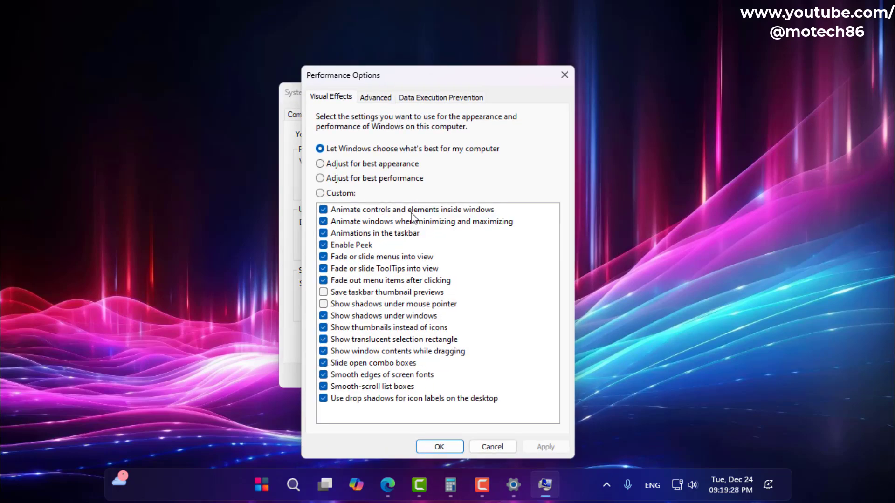
left_click_drag(426, 82, 433, 55)
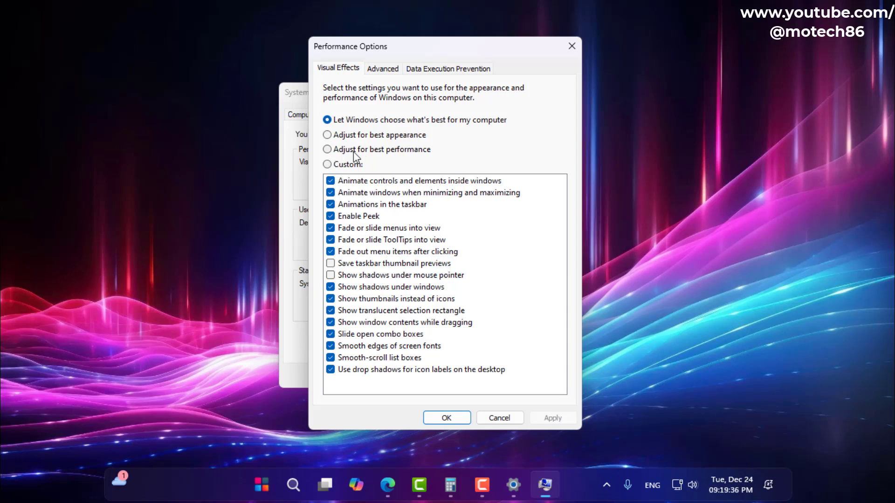
left_click(327, 151)
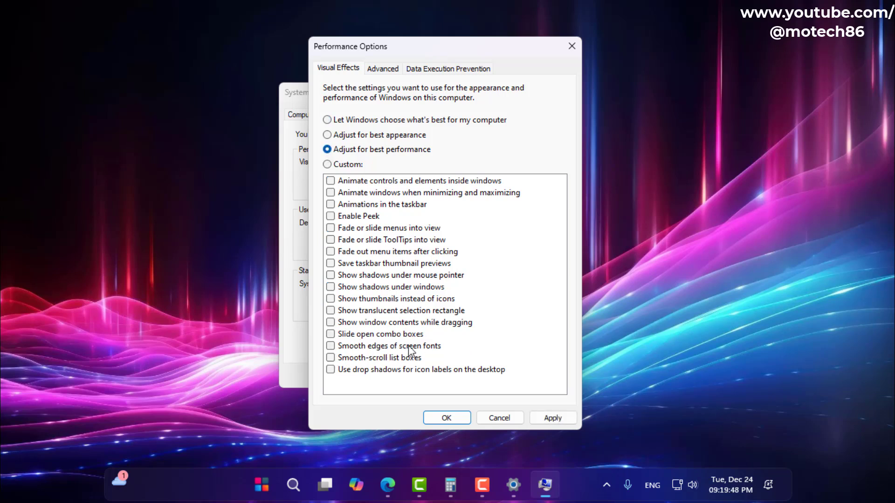
left_click(331, 347)
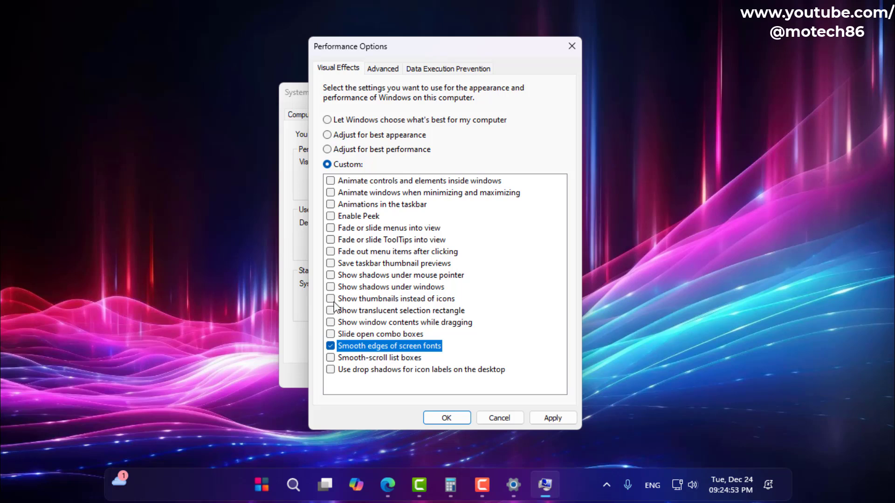
left_click(331, 300)
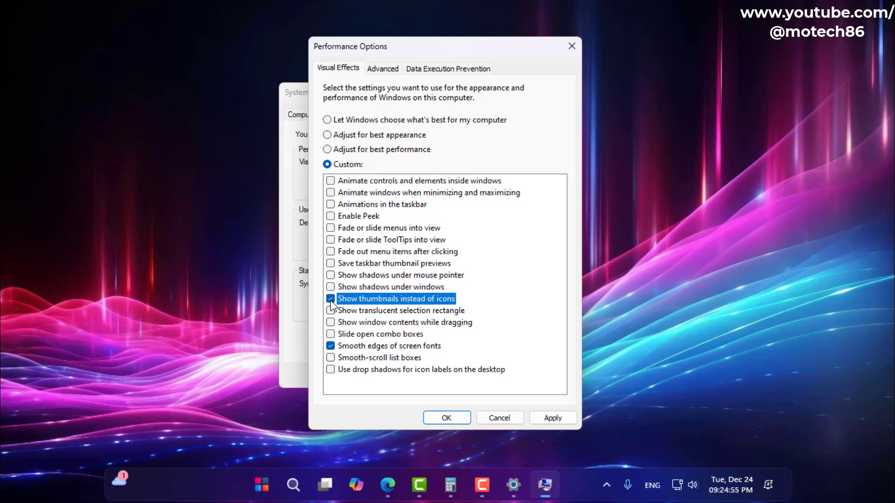
left_click(540, 419)
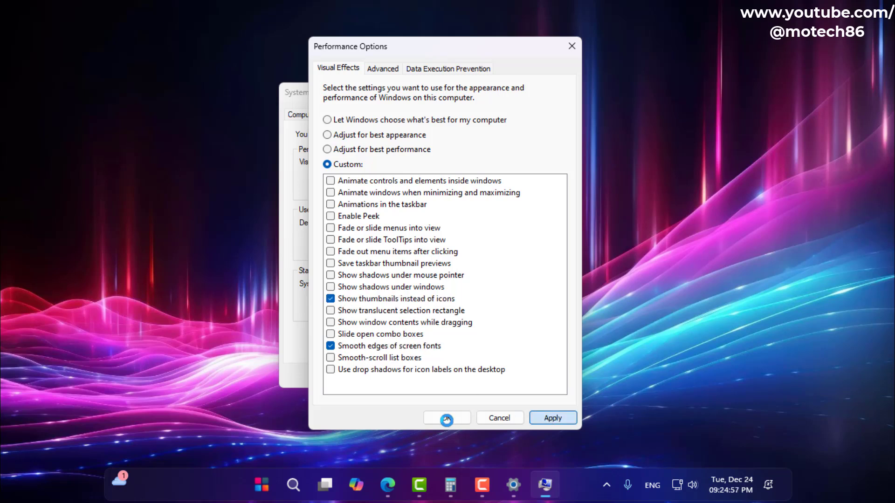
left_click(446, 418)
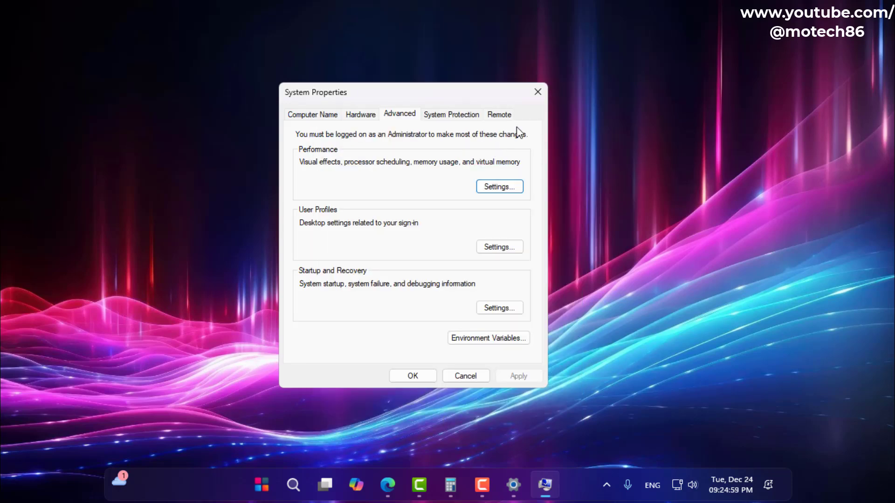
left_click(537, 92)
Return to Settings, check for updates on the Windows Update page, and close Settings
left_click(548, 484)
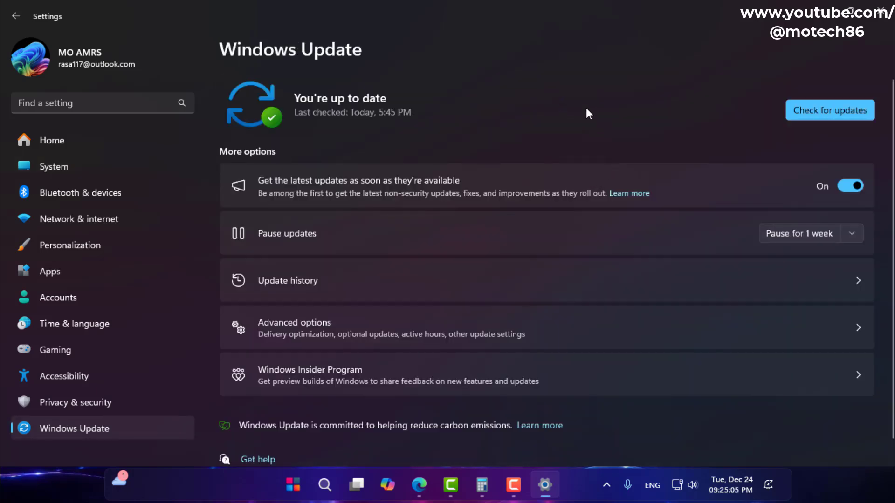
left_click(826, 115)
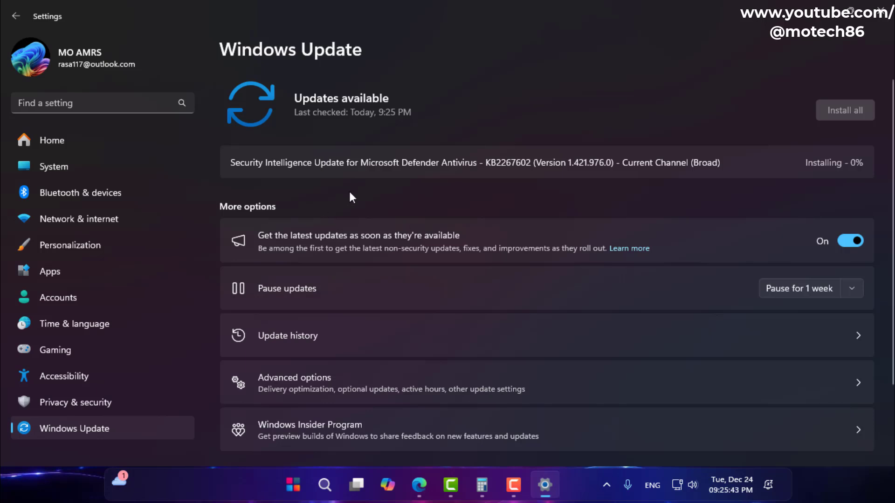
left_click(881, 9)
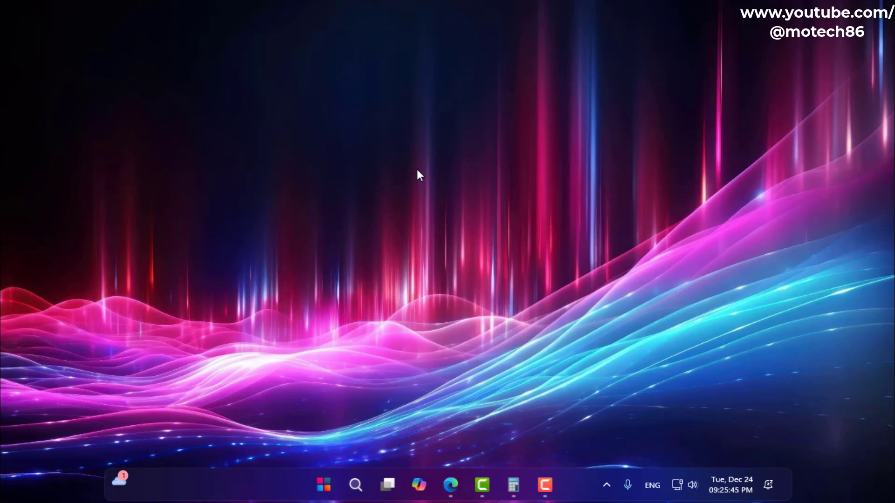